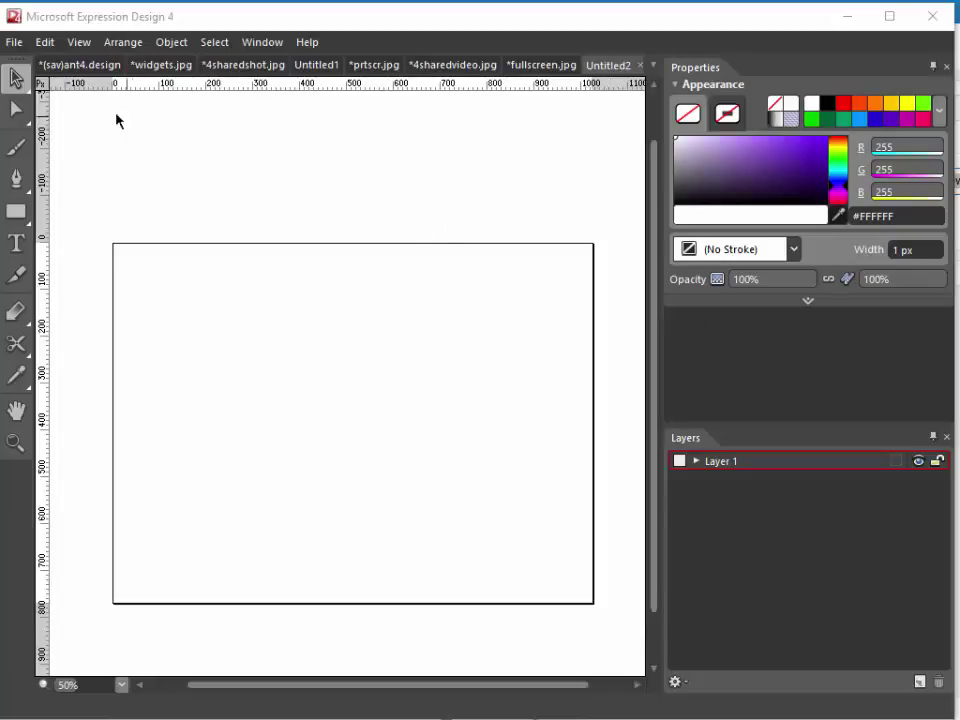
- Start a new document named 'tutorial' using the 800 x 600 px page preset
click(16, 41)
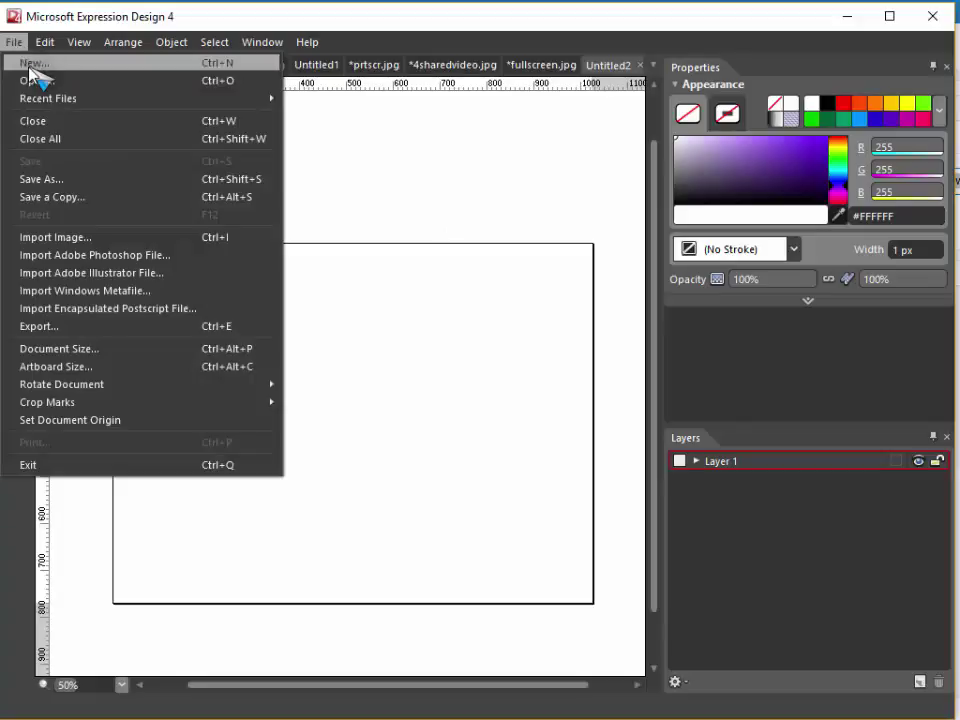
click(33, 63)
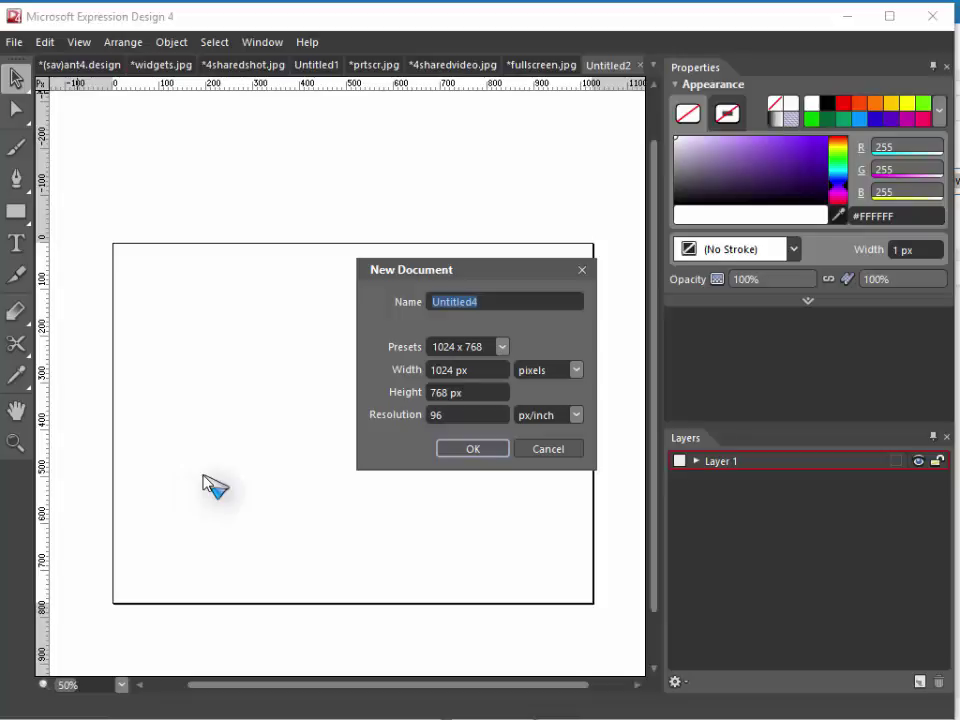
text(tuto)
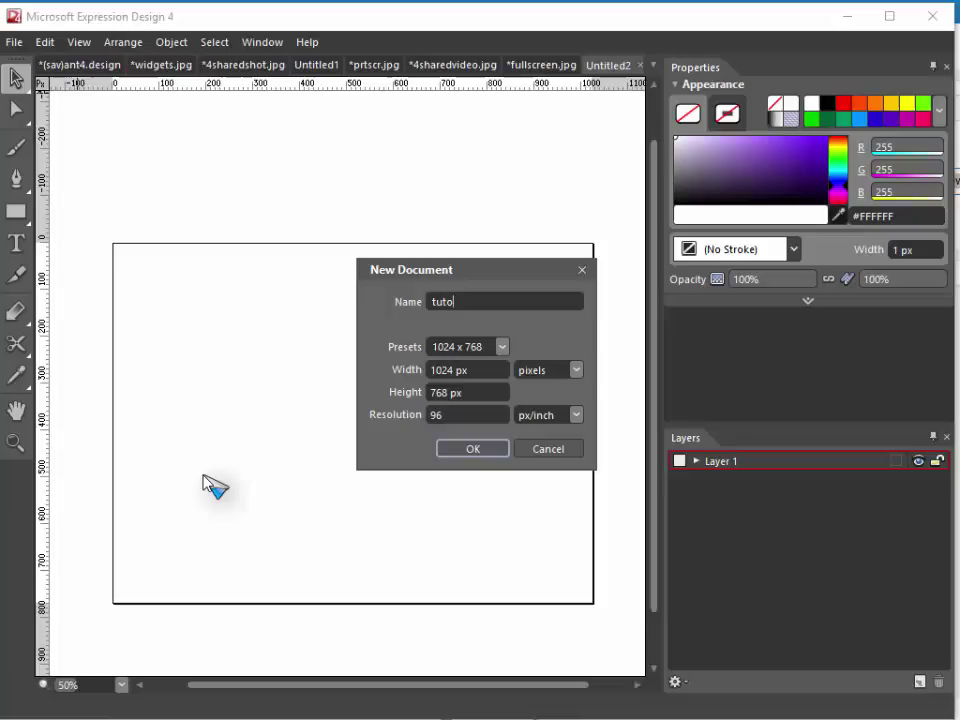
text(rial)
click(502, 347)
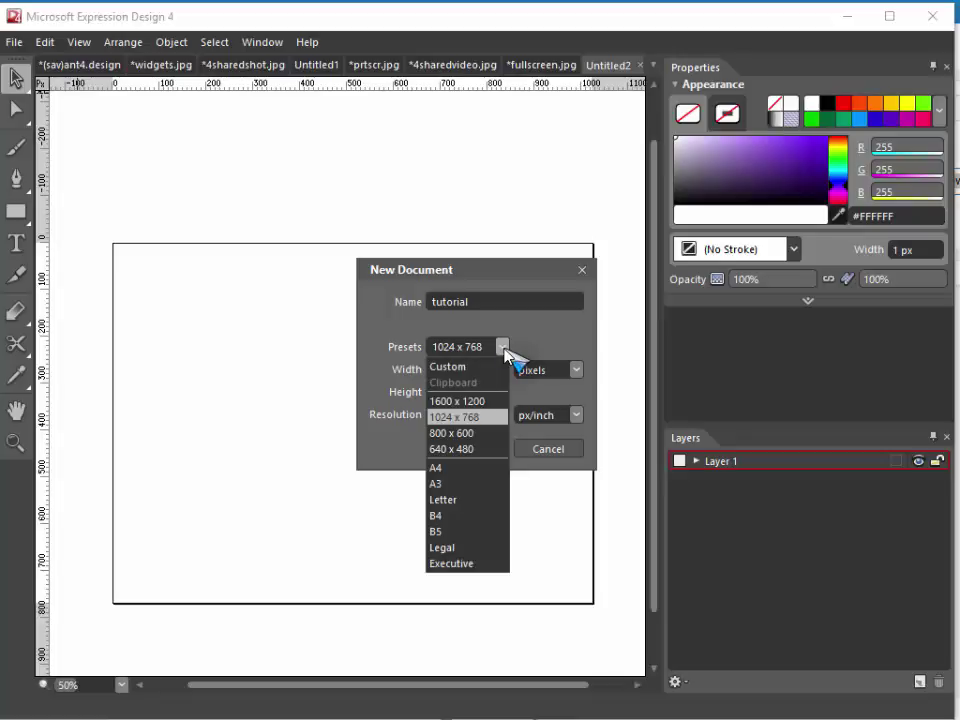
click(493, 435)
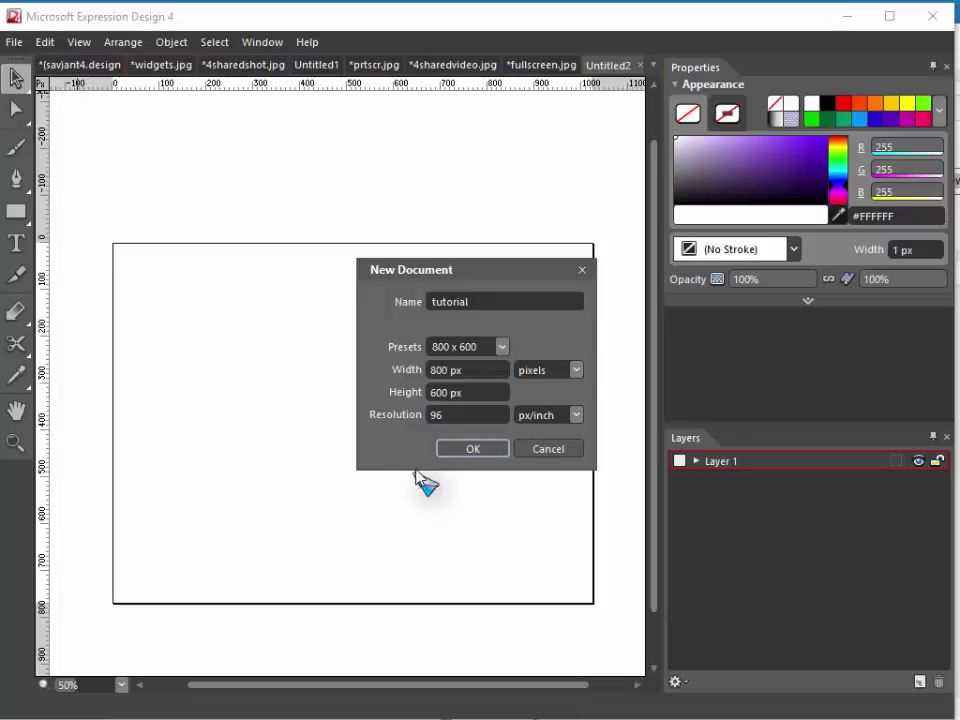
click(469, 450)
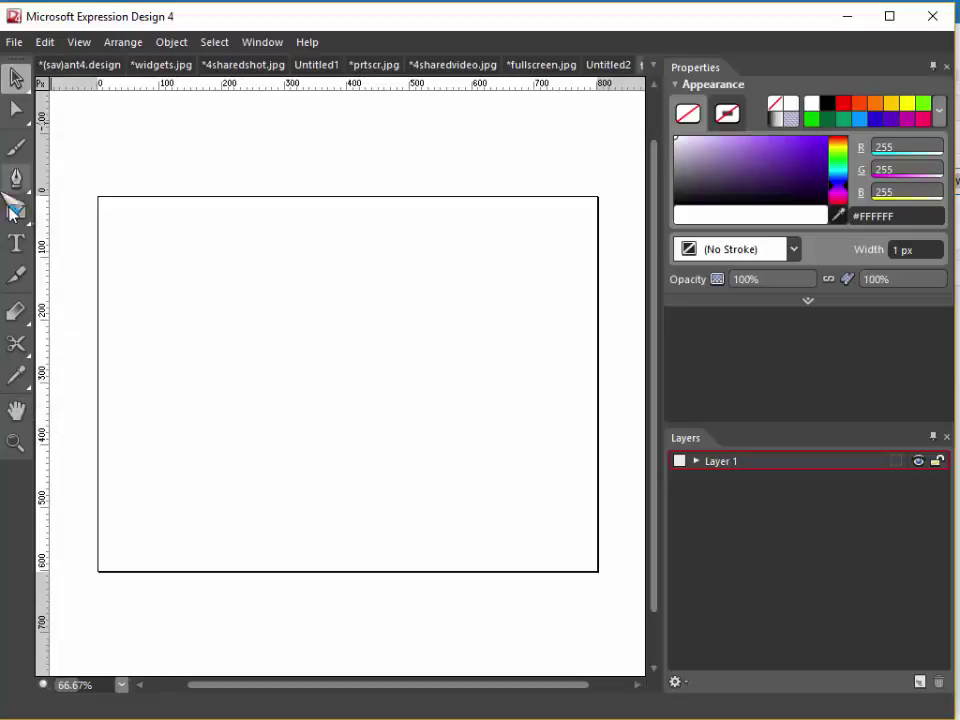
- Select the Text tool so the text settings appear beside the artboard
click(13, 249)
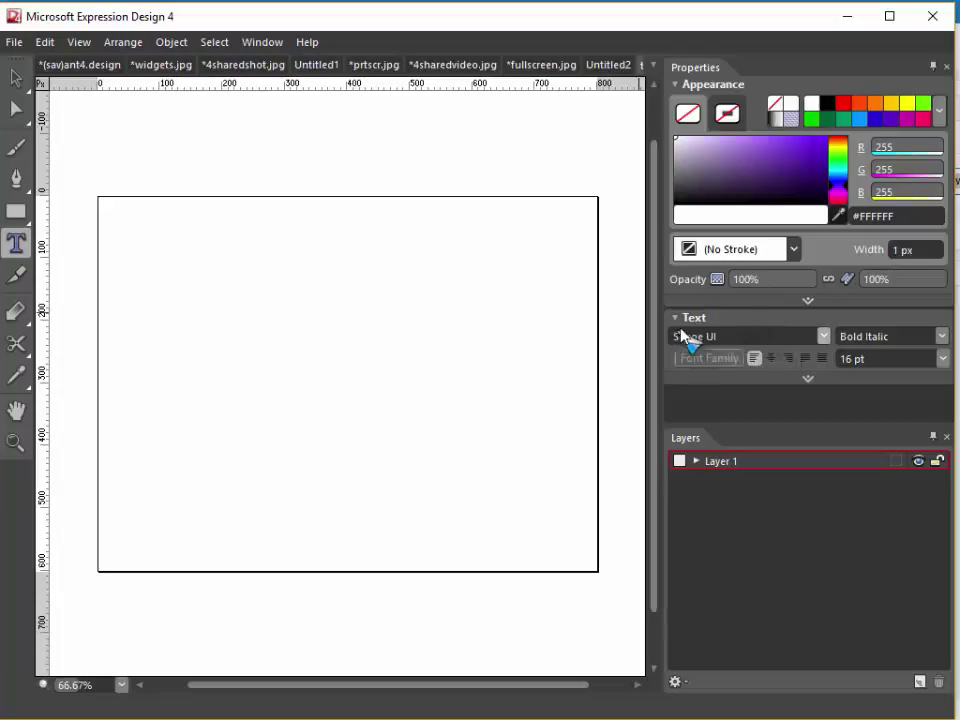
- Choose Luna Bar from the font list
click(824, 340)
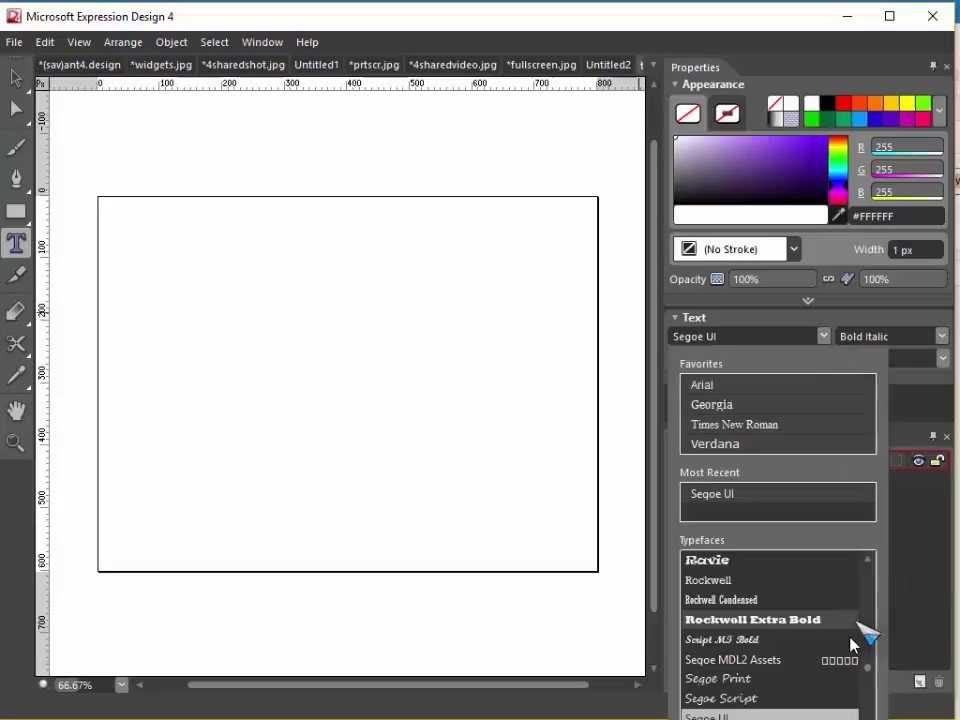
scroll(868, 671, up, 2)
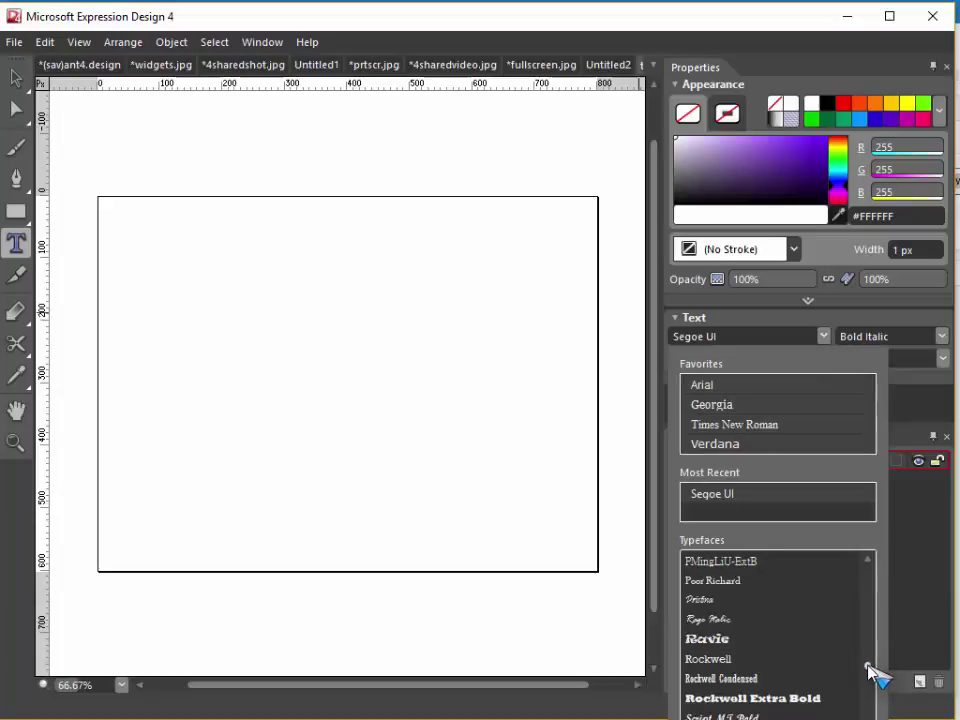
scroll(868, 668, up, 8)
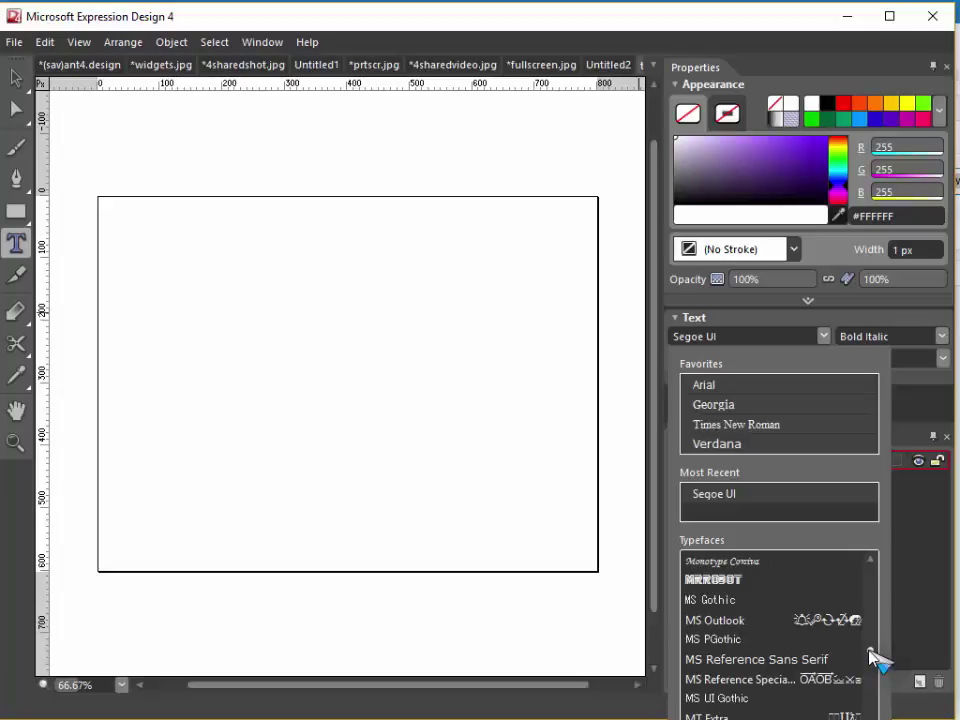
scroll(870, 658, down, 4)
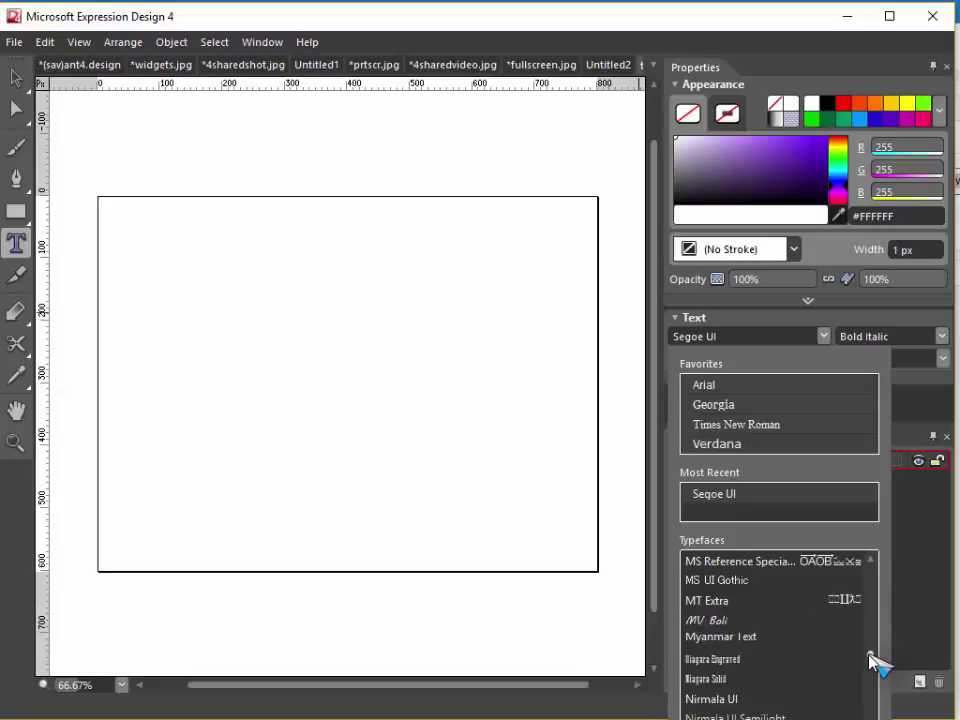
scroll(872, 662, down, 3)
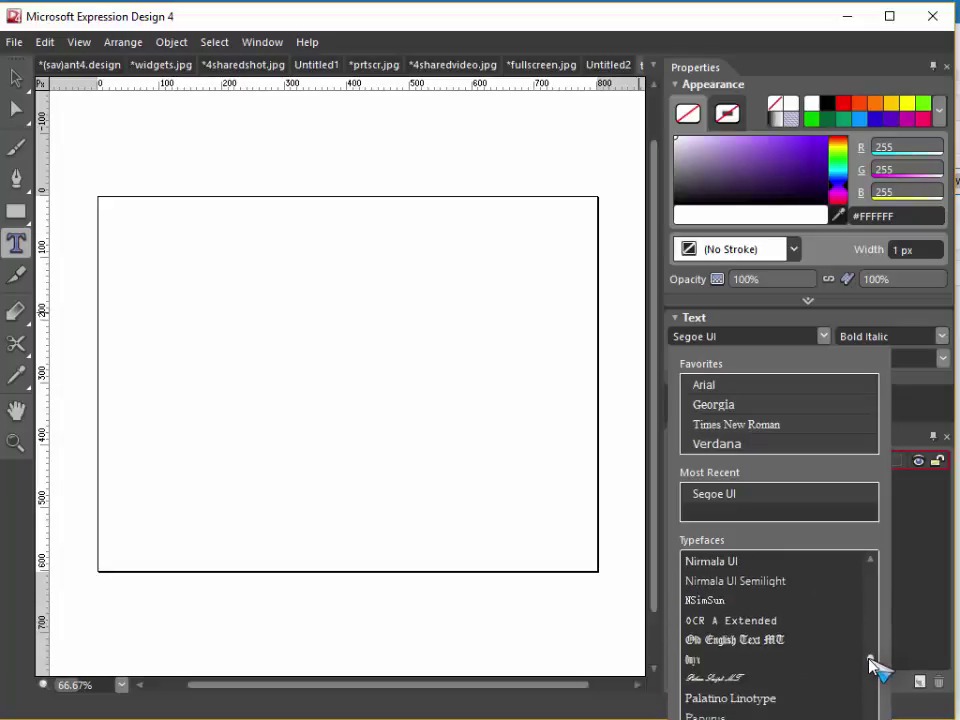
scroll(872, 662, down, 2)
scroll(872, 662, up, 5)
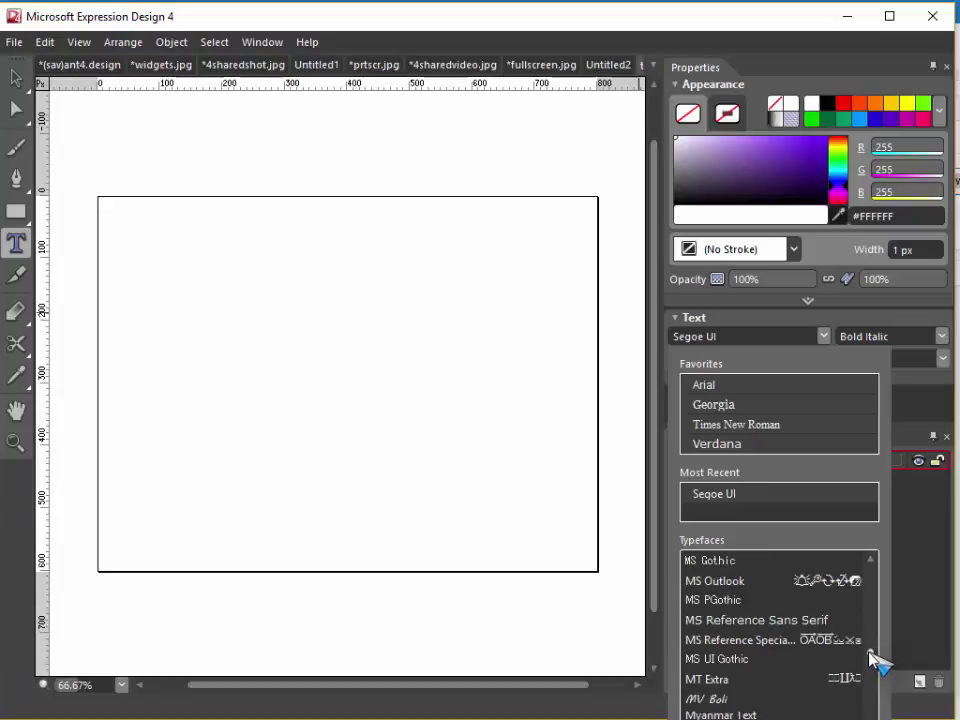
scroll(872, 660, up, 1)
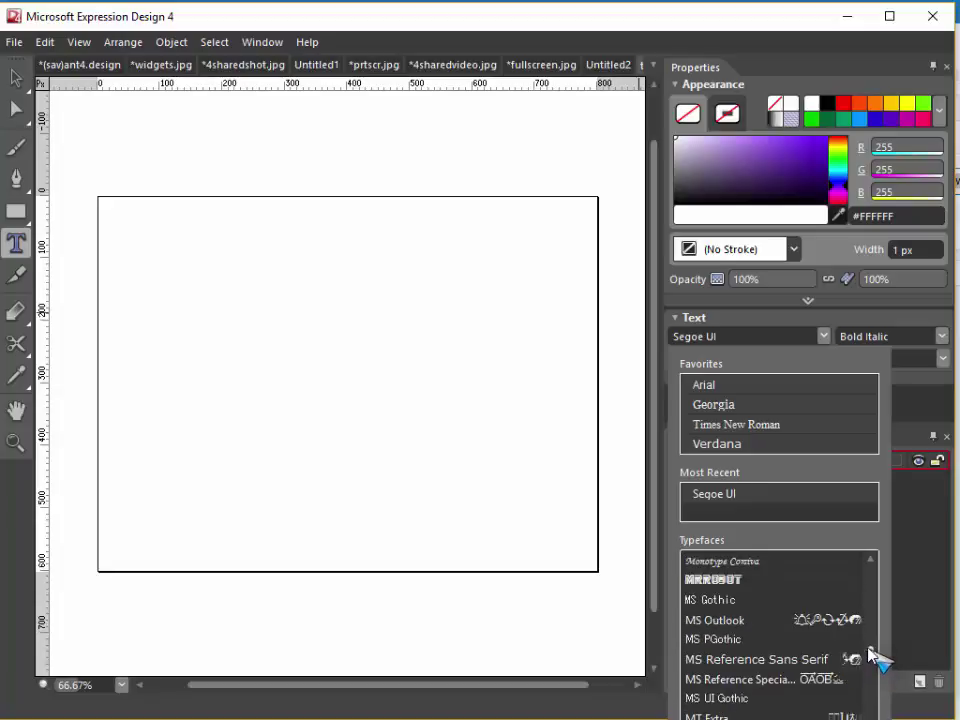
scroll(872, 655, up, 2)
scroll(867, 646, up, 10)
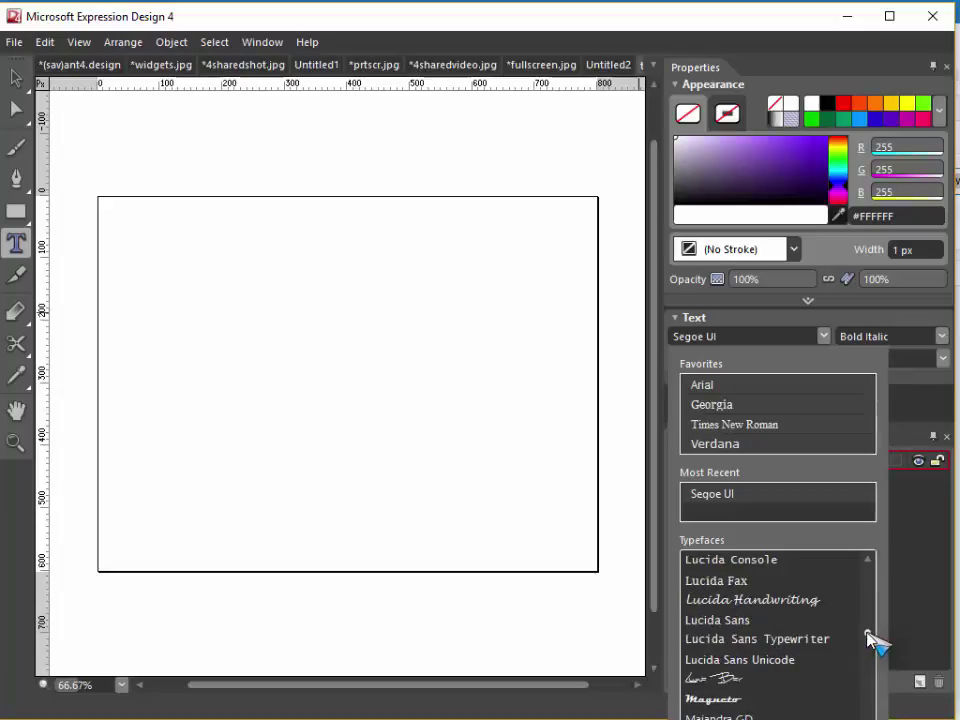
click(737, 681)
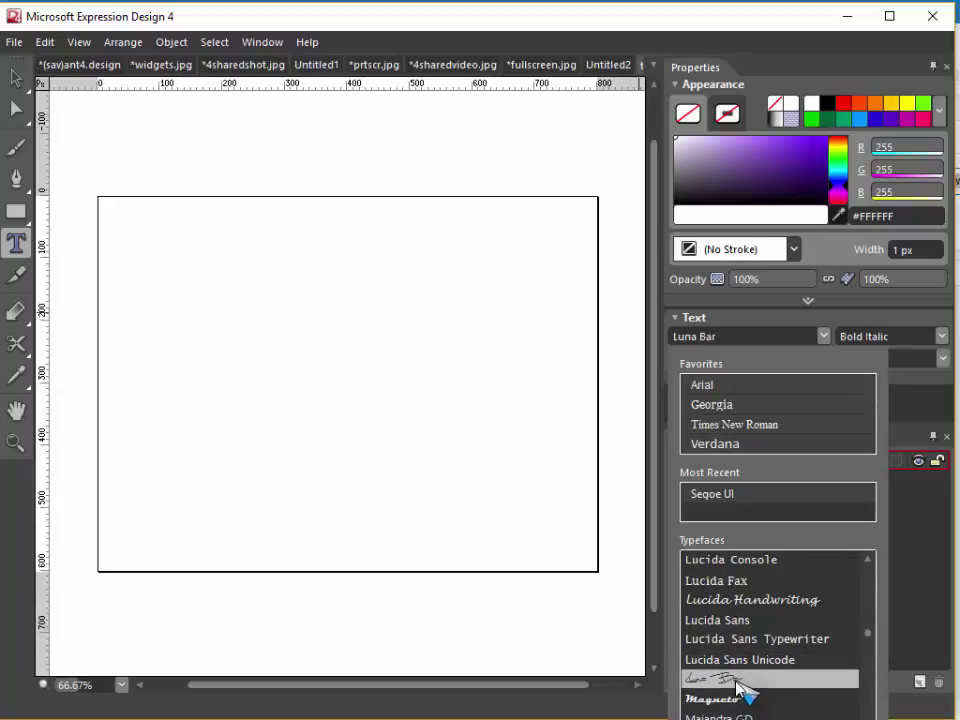
click(739, 680)
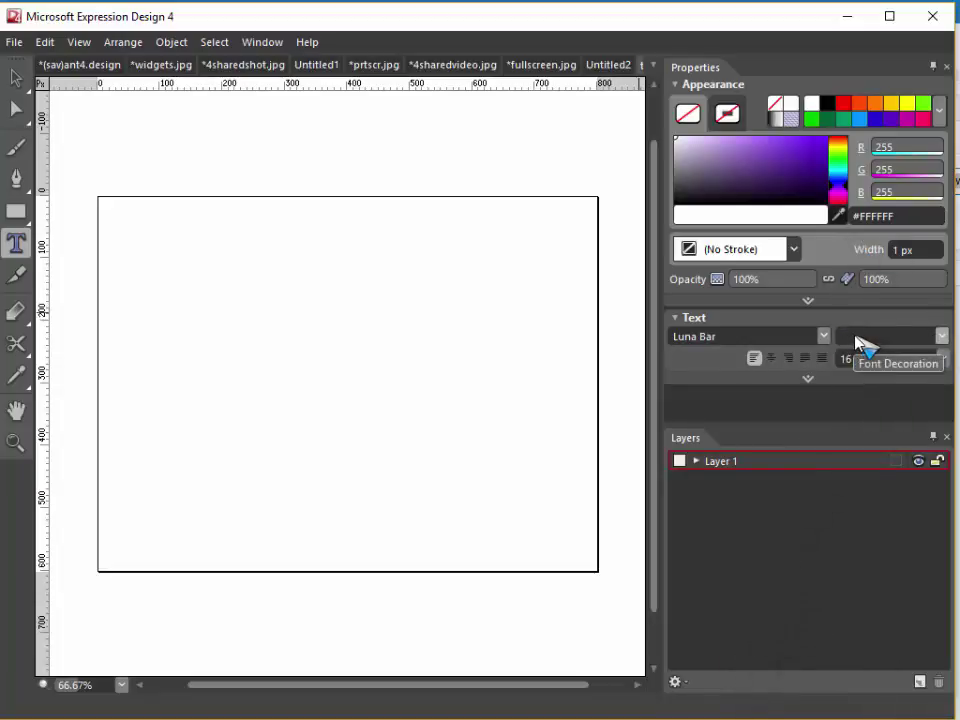
- Set the font style to Regular and keep the size at 16 pt
click(931, 338)
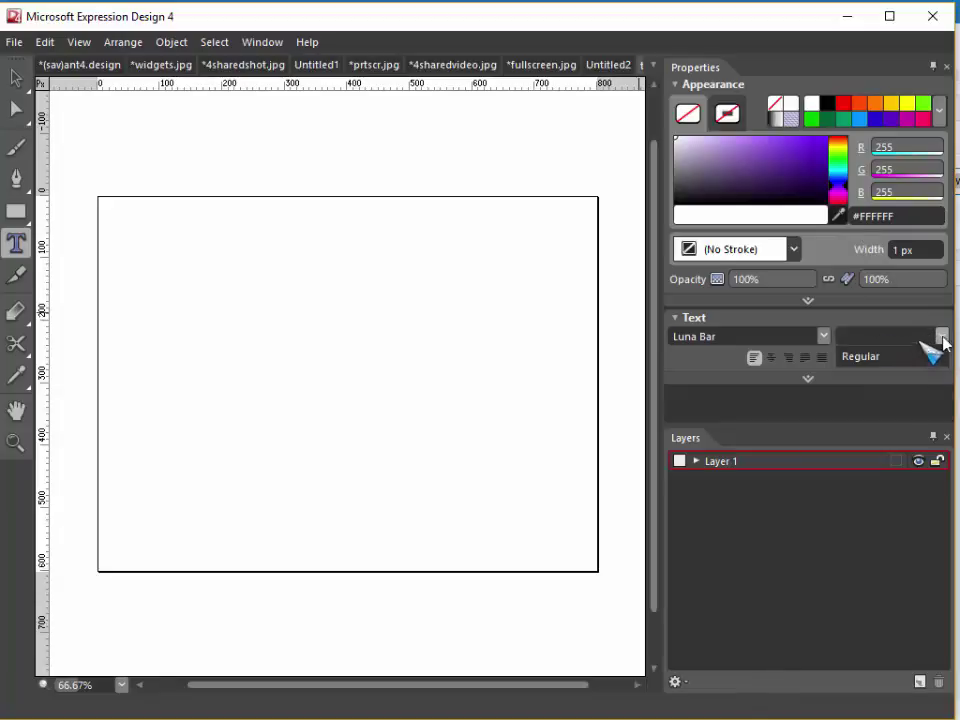
click(882, 364)
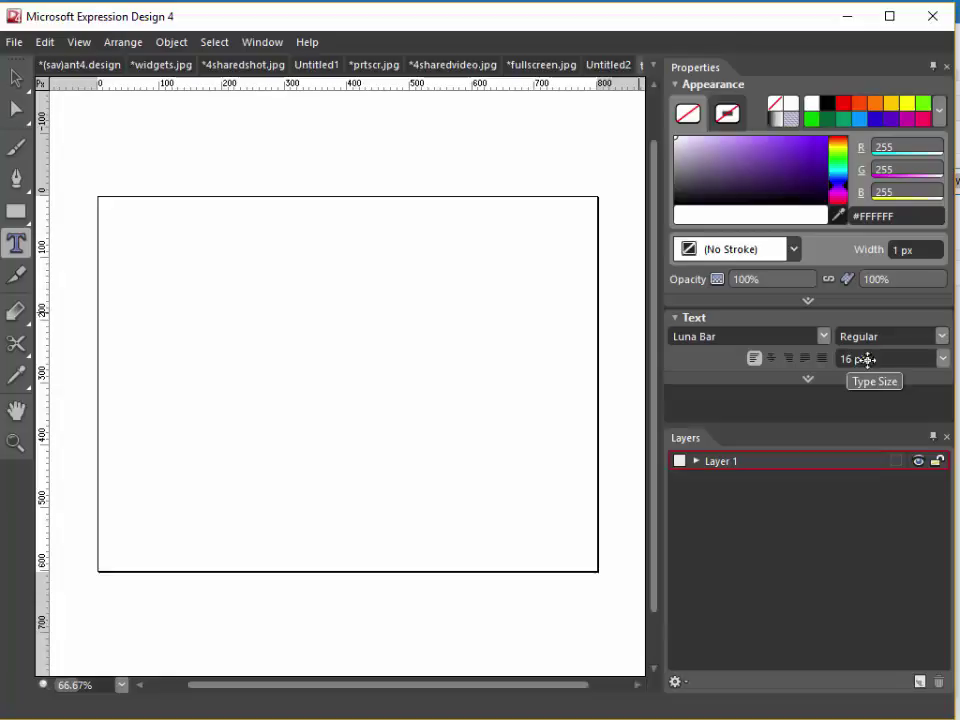
click(942, 361)
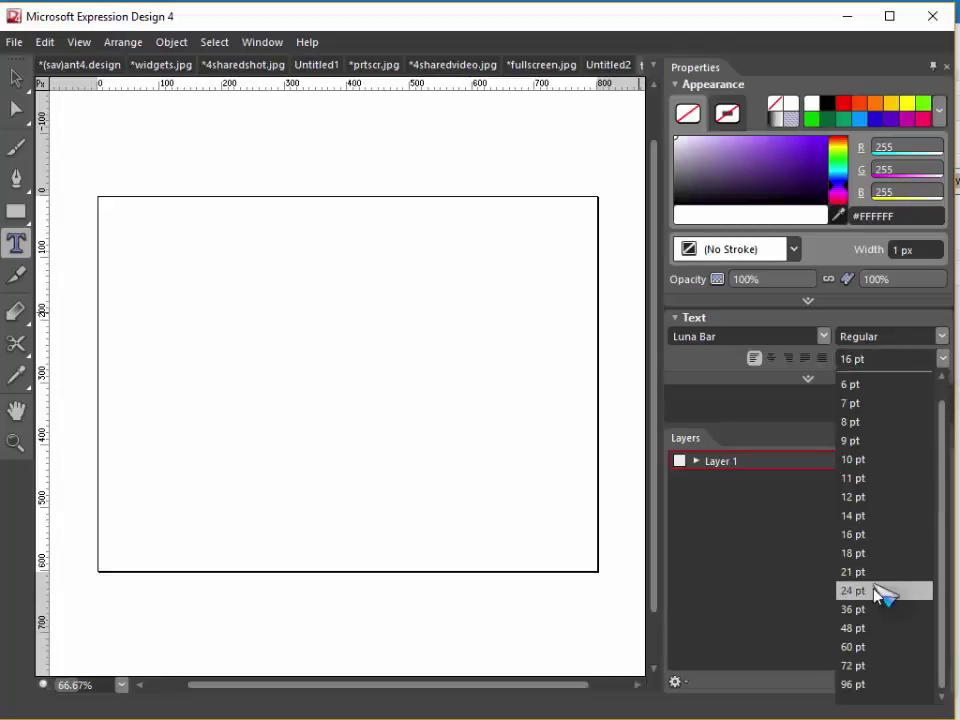
click(878, 627)
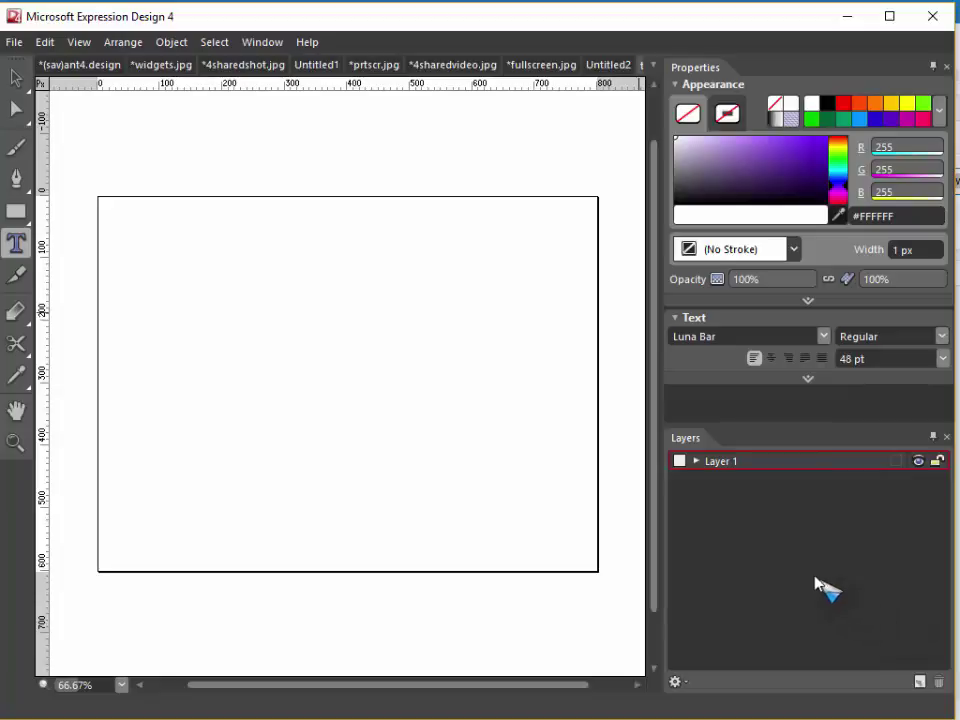
click(942, 360)
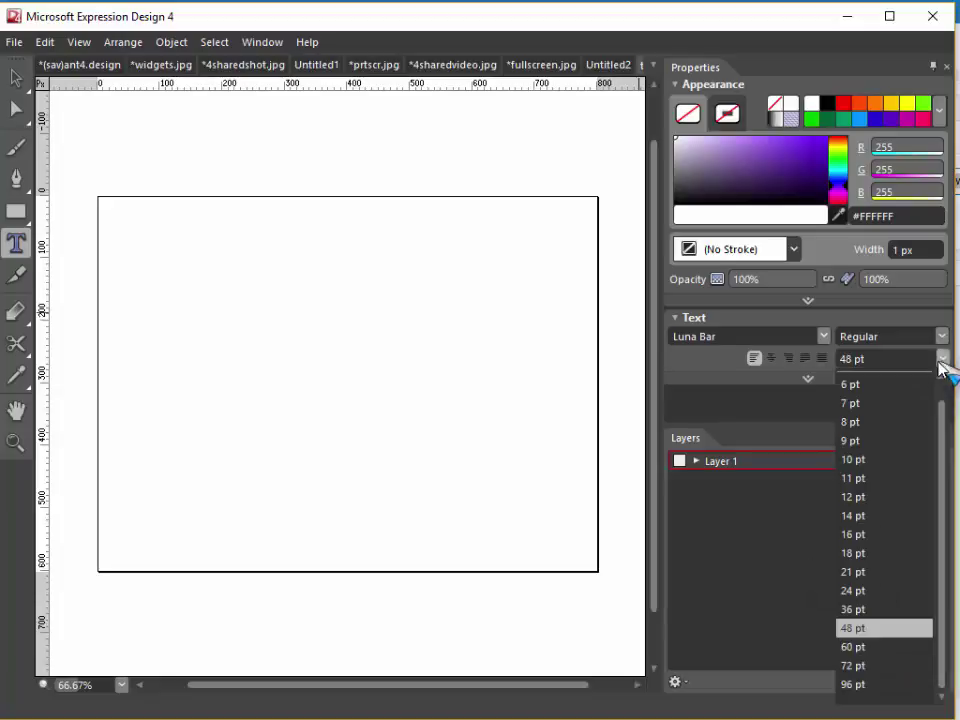
click(877, 535)
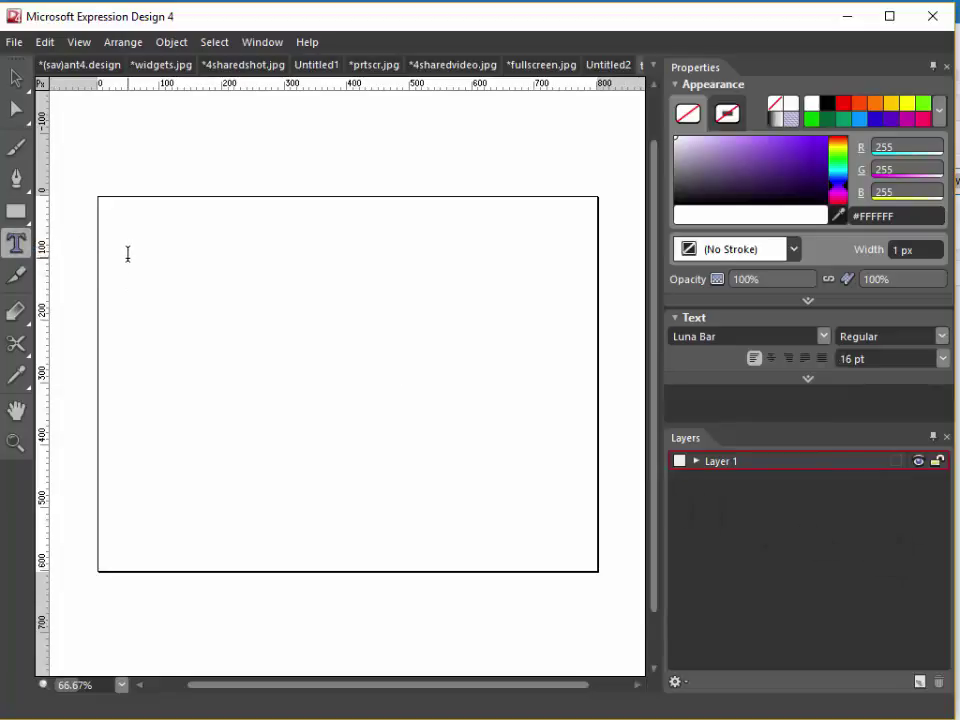
- Type 'Happy Birthday' in black on the artboard and enlarge it to 48 pt
key(d)
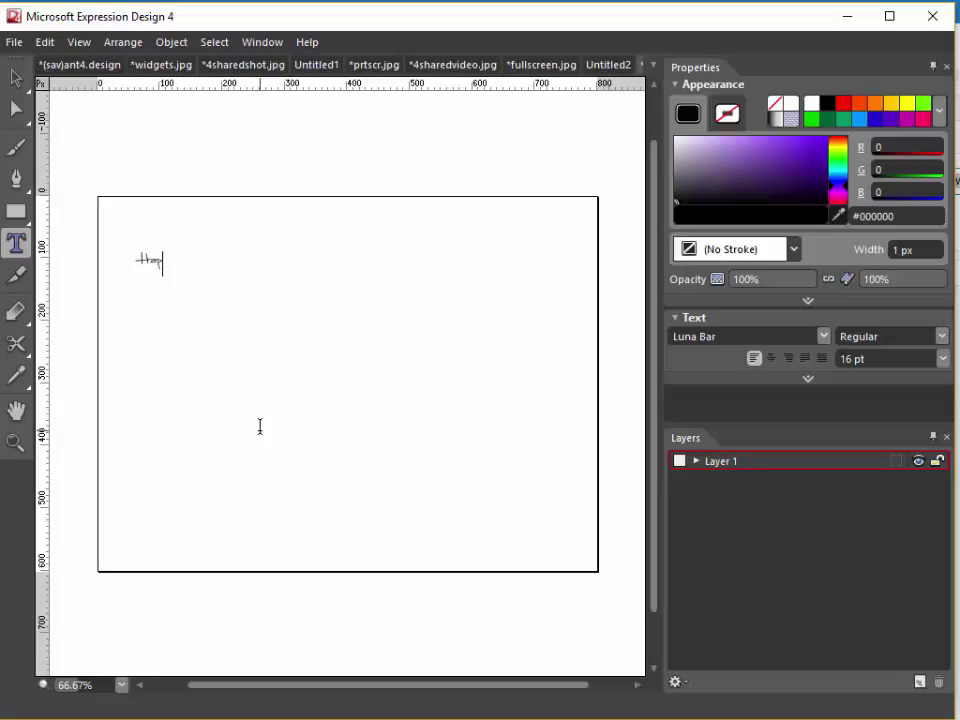
text(y Birthdayy)
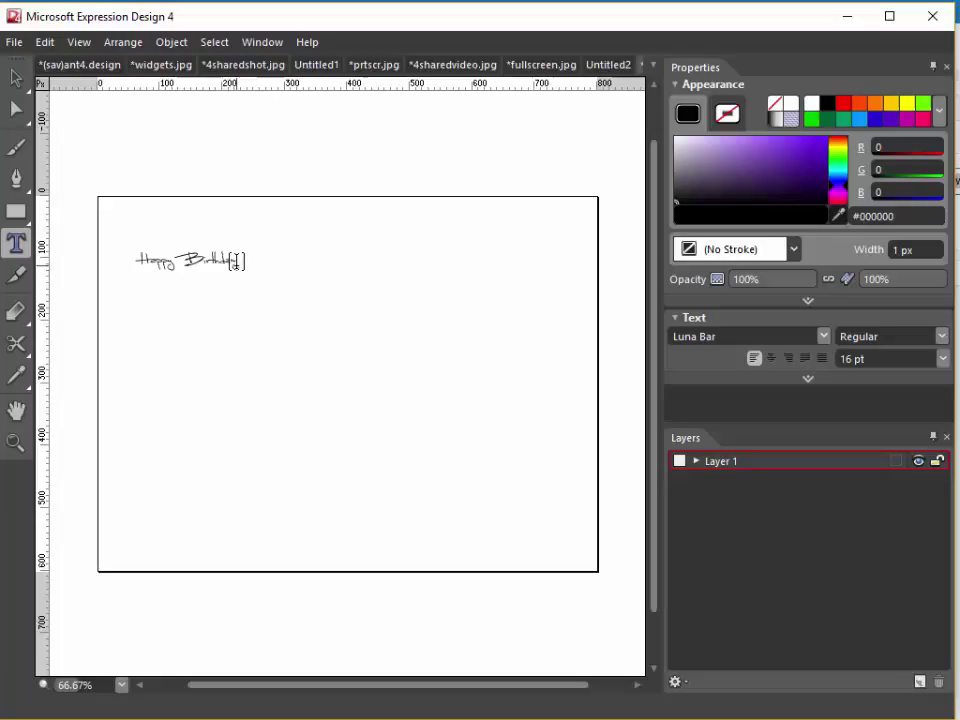
drag(236, 261, 118, 261)
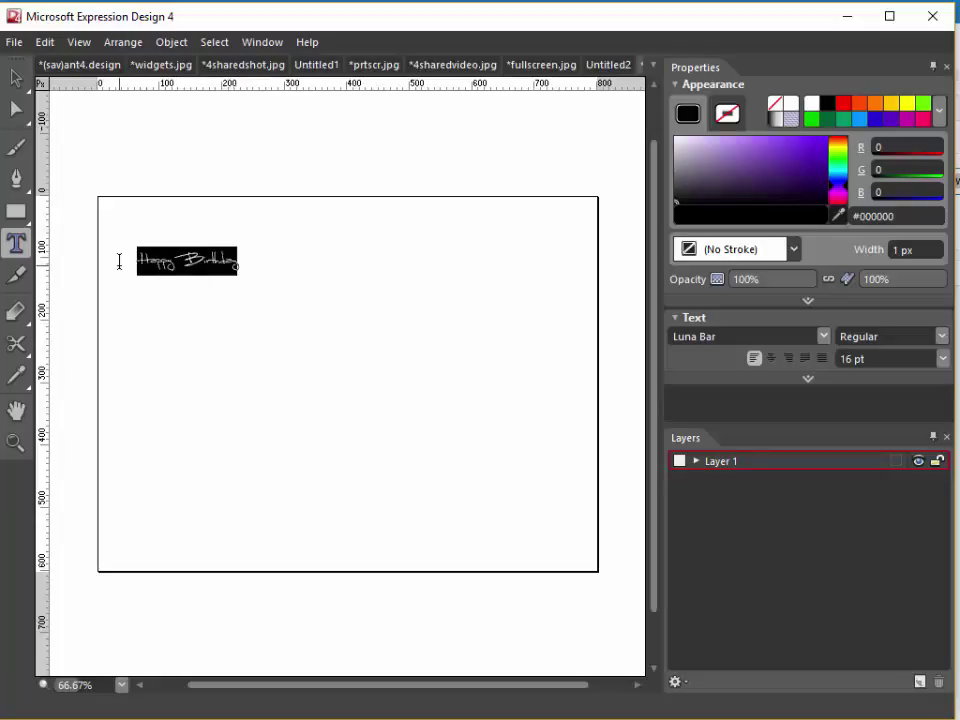
click(942, 359)
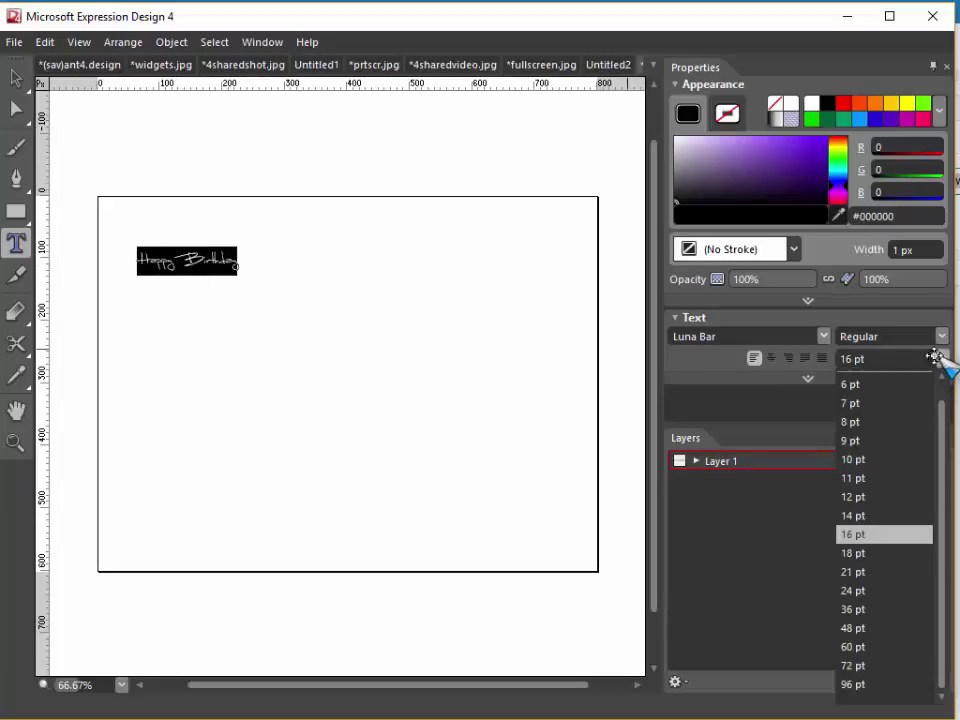
click(897, 630)
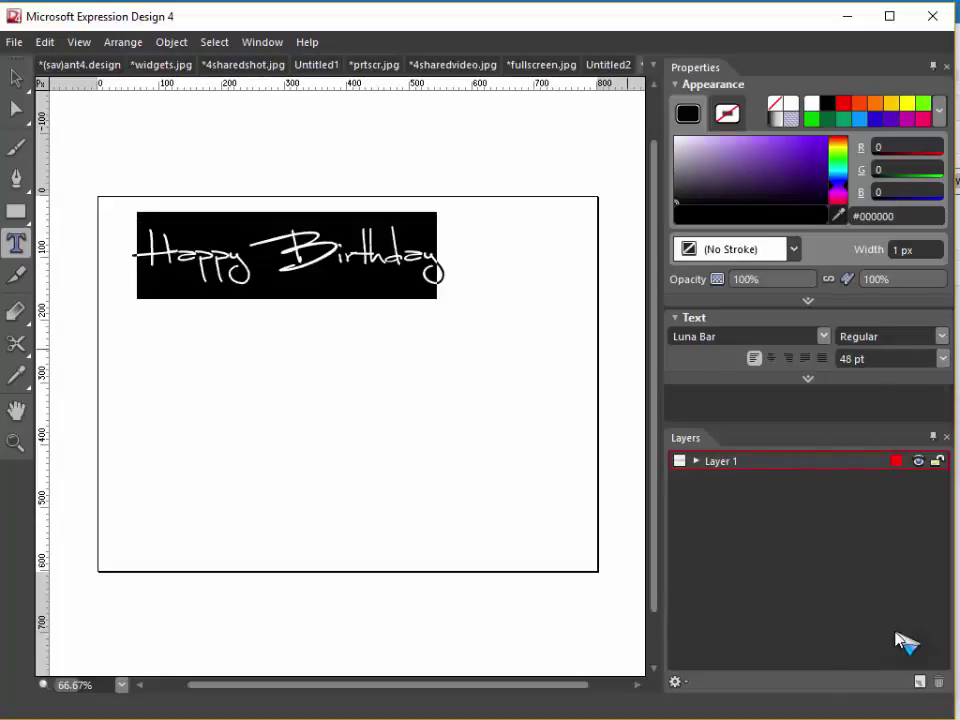
- Centre the Happy Birthday text and stretch it to about 718 x 508 px
click(17, 84)
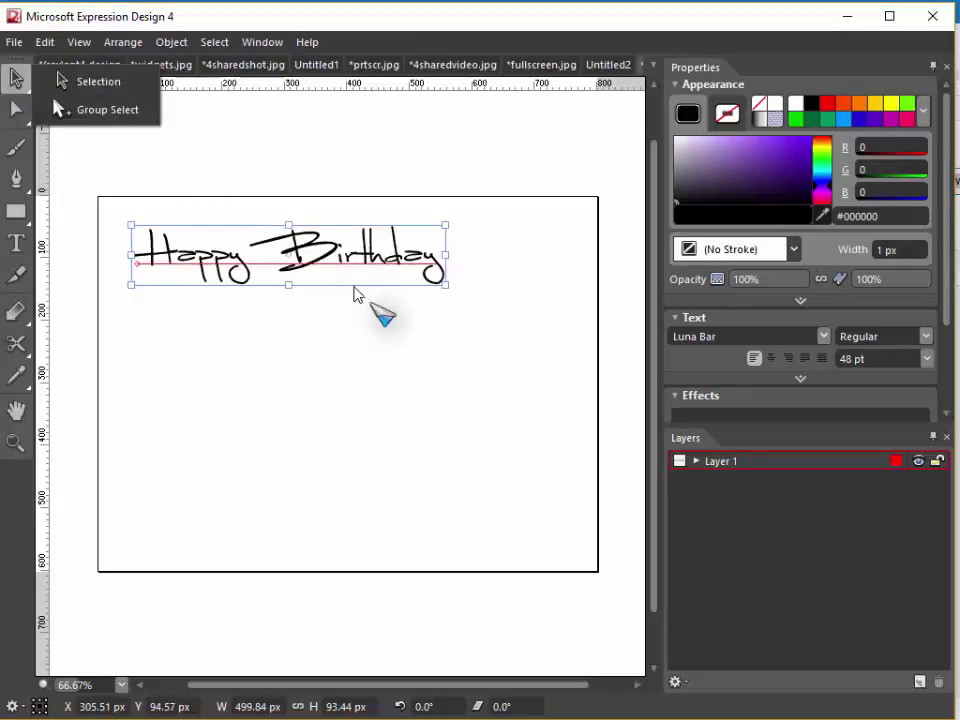
drag(323, 244, 374, 357)
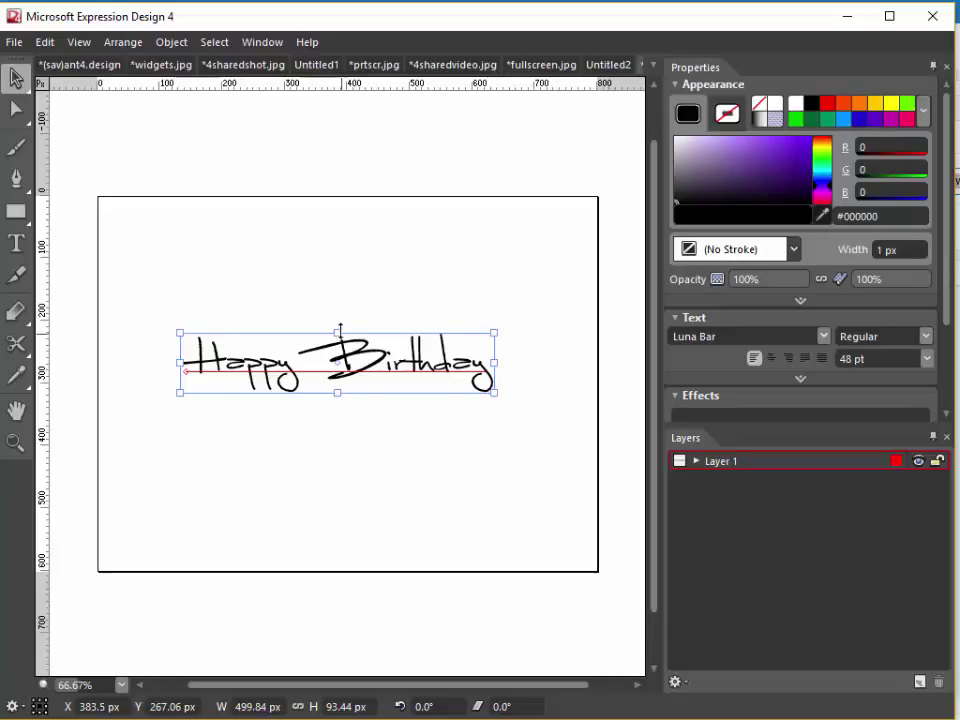
drag(337, 332, 320, 230)
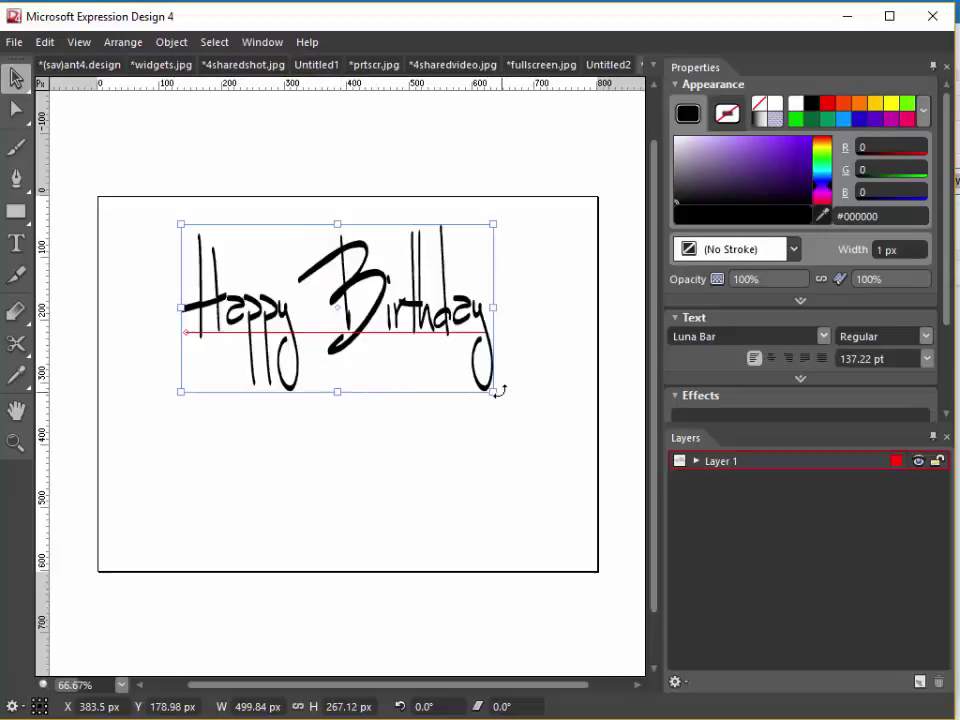
drag(489, 389, 569, 502)
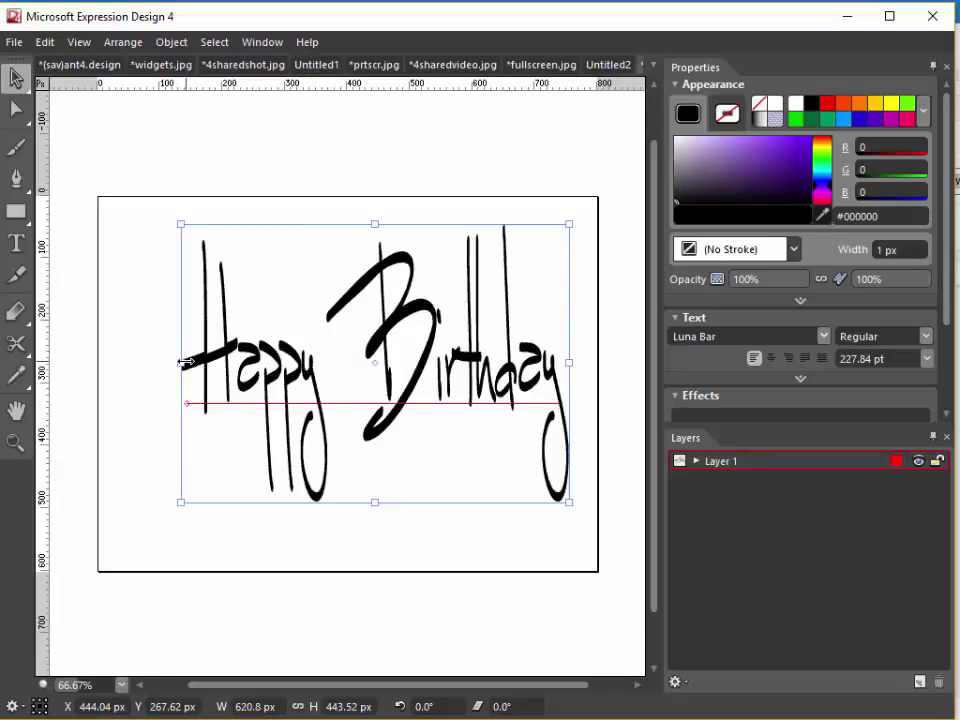
drag(184, 362, 121, 362)
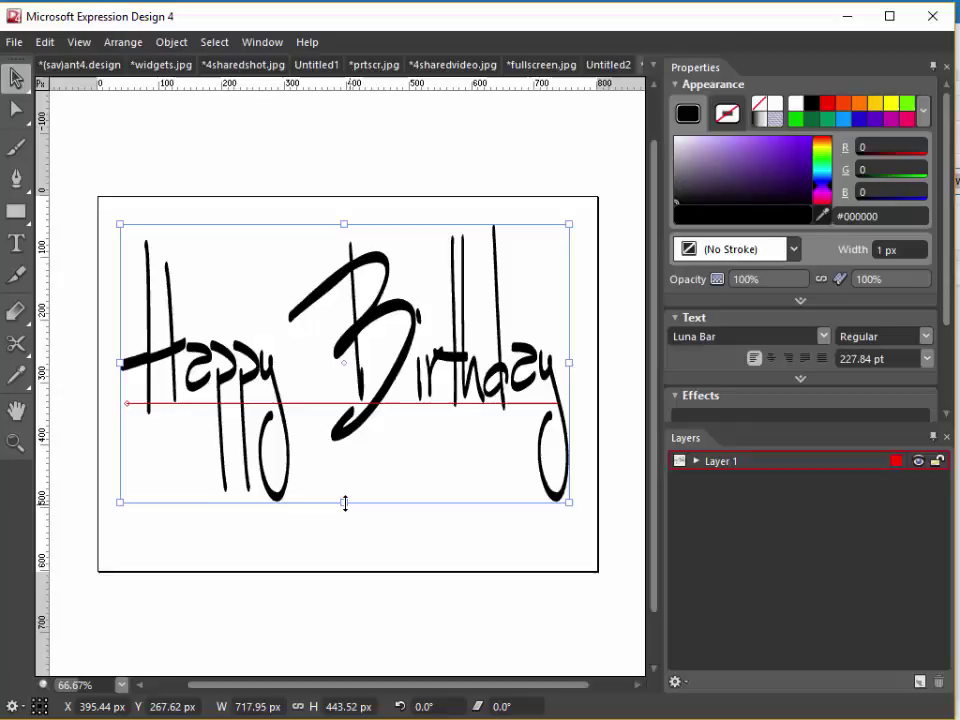
drag(343, 505, 336, 542)
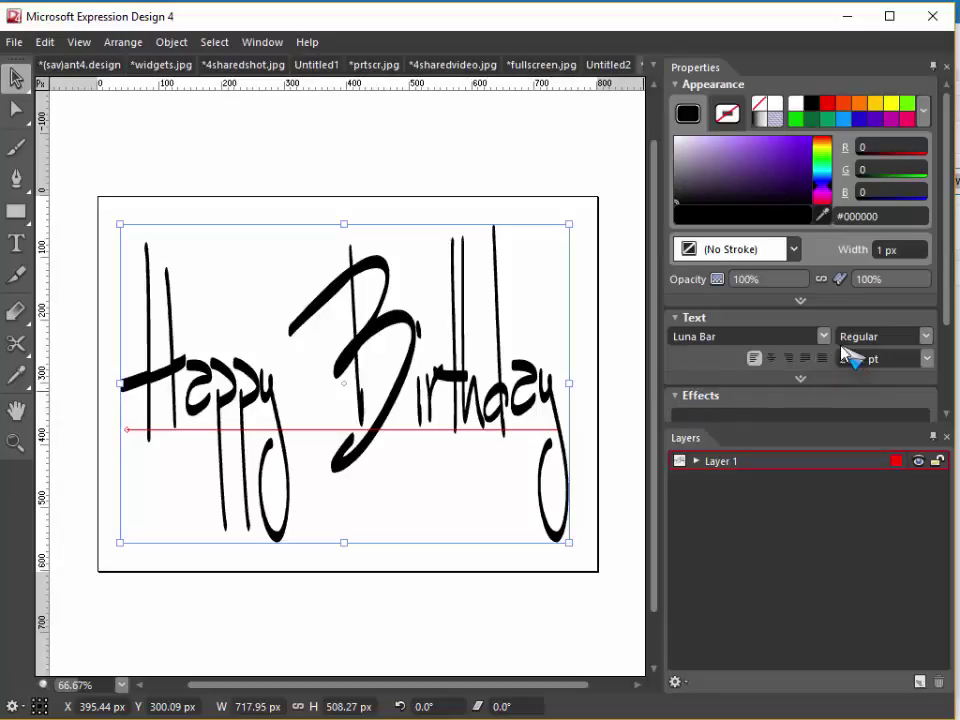
- Switch the text to Segoe UI and stretch it wider and shorter
click(824, 336)
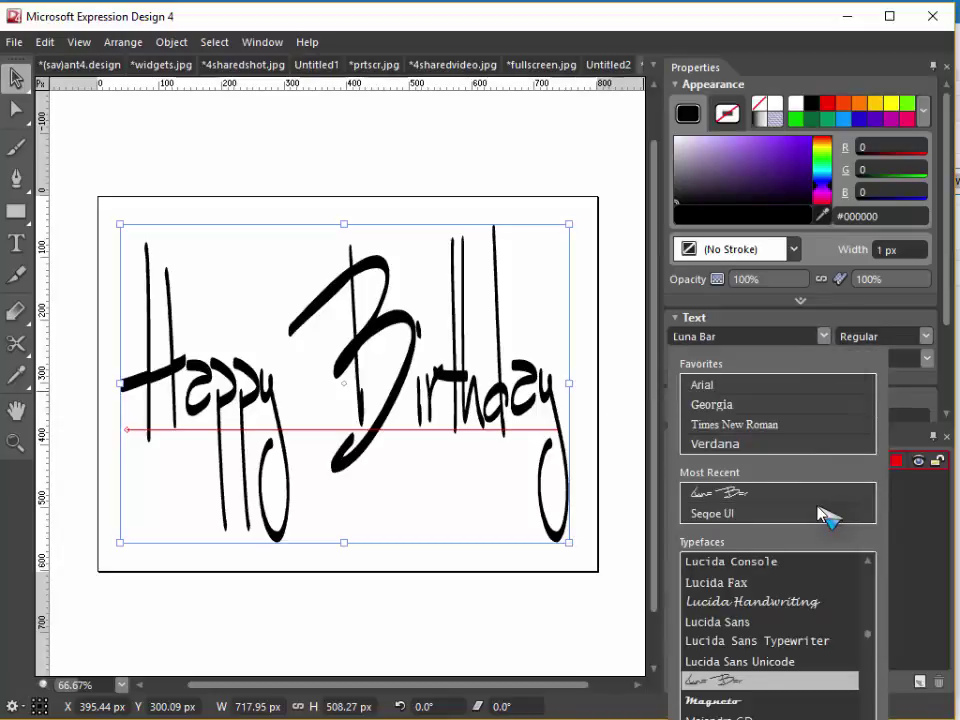
click(825, 513)
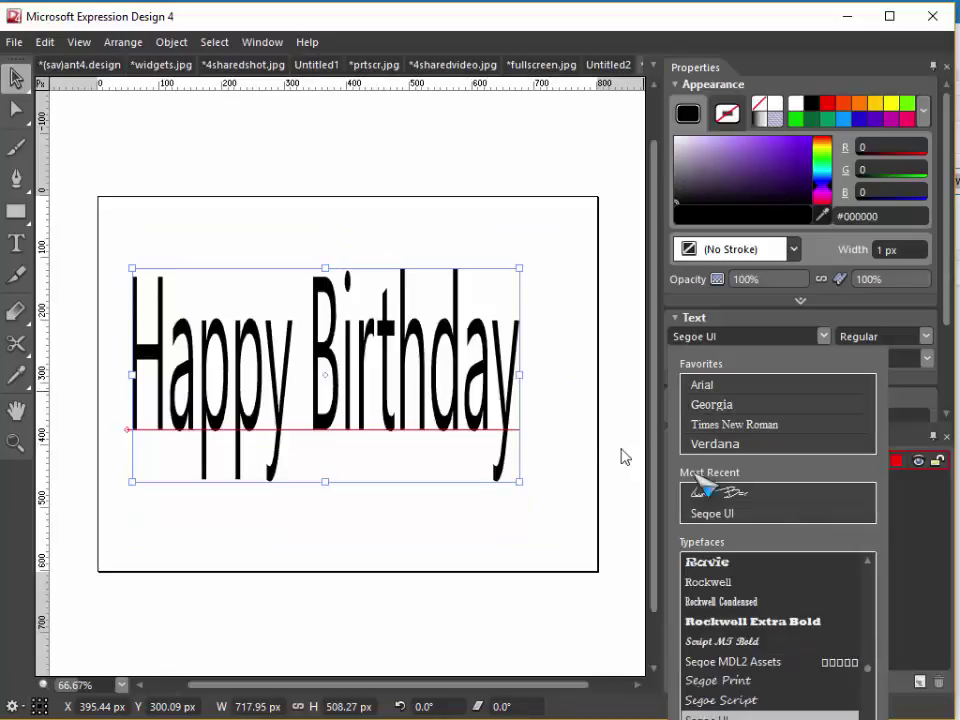
click(520, 376)
drag(521, 376, 567, 377)
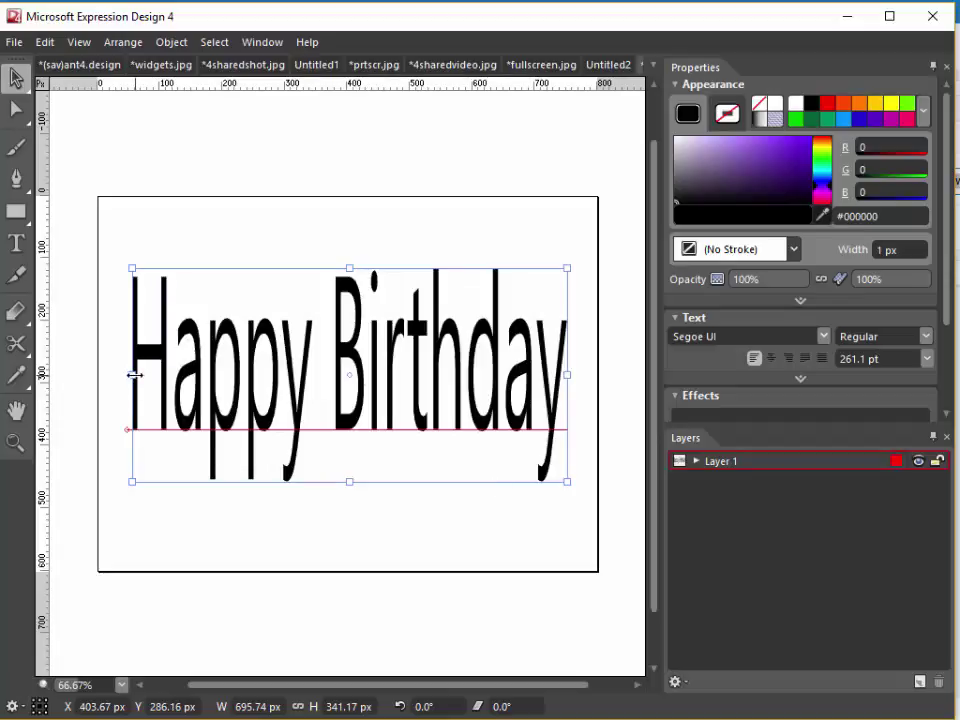
drag(134, 375, 118, 375)
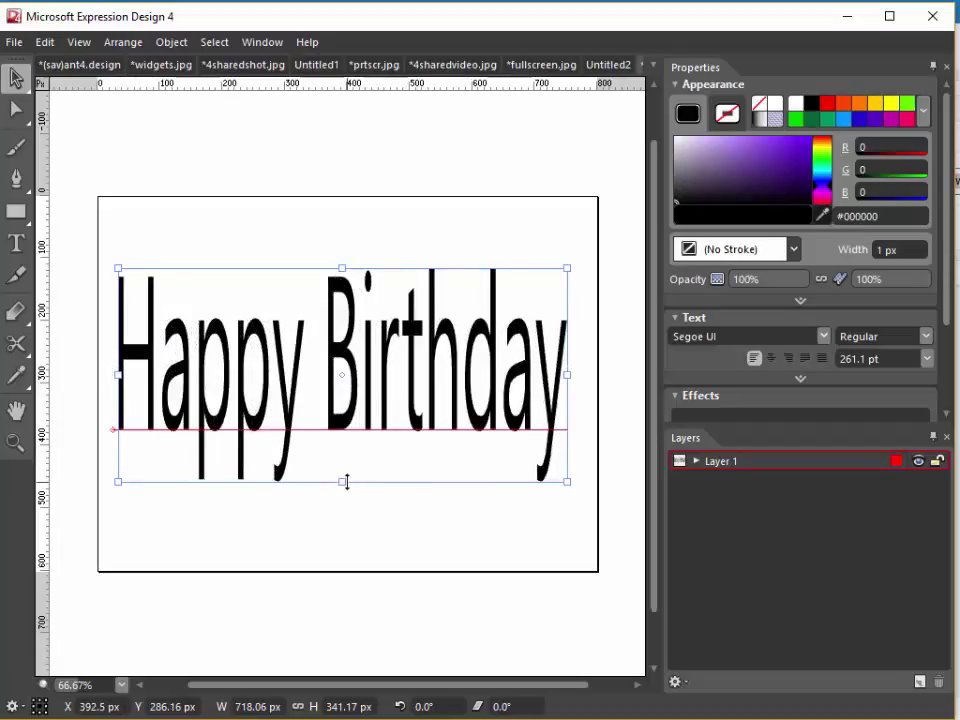
drag(345, 482, 345, 392)
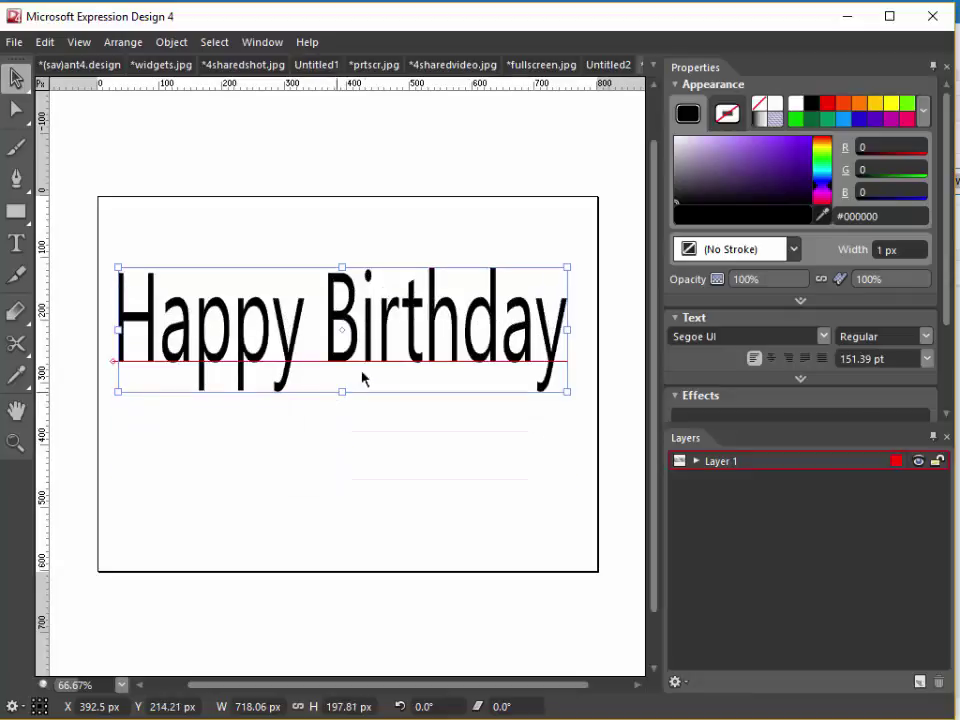
click(372, 465)
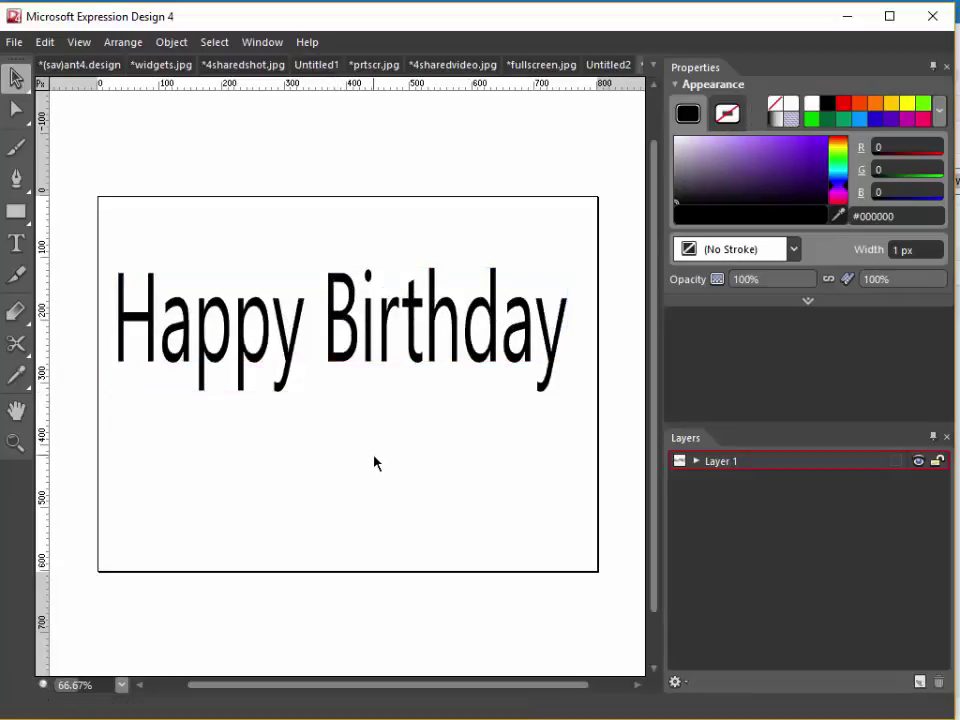
- Restore Luna Bar and pull the right edge inside the page, about 751 x 295 px
click(287, 357)
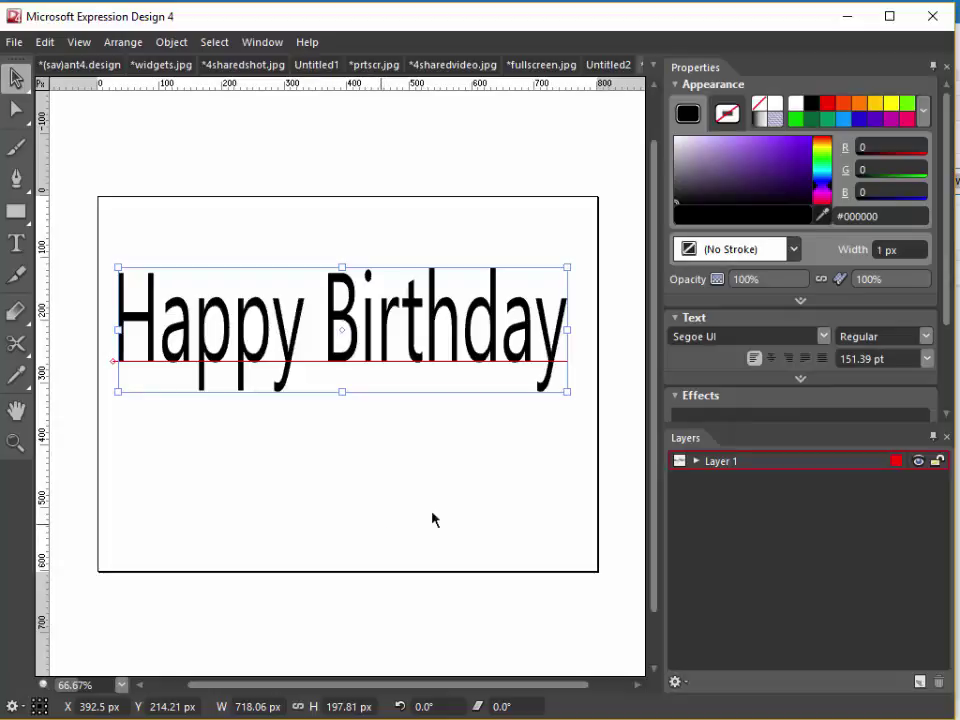
click(824, 337)
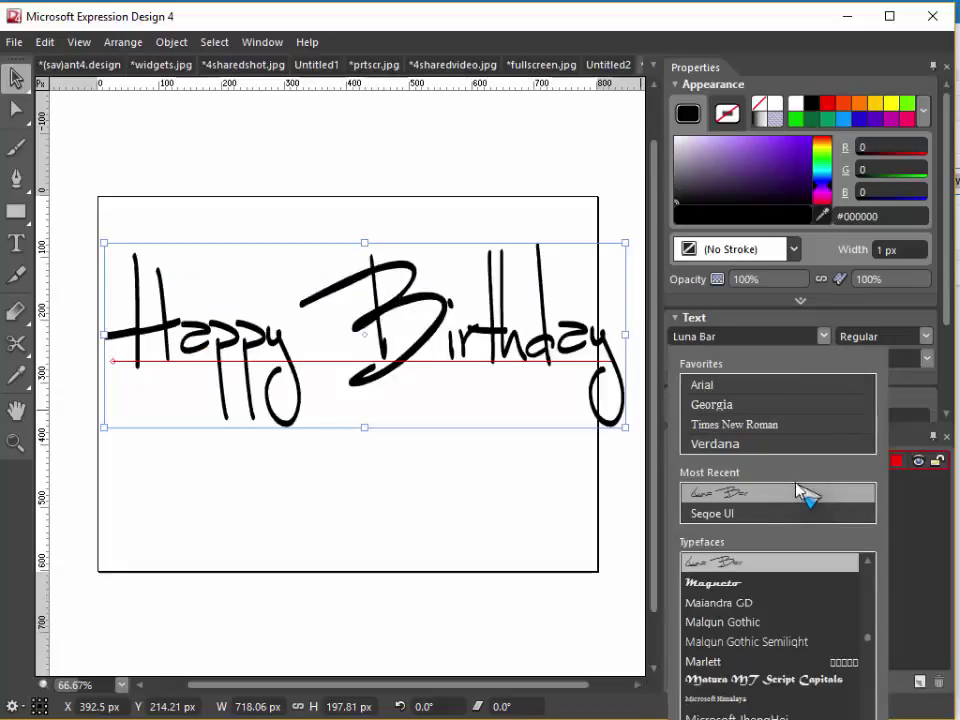
click(630, 340)
drag(625, 334, 573, 334)
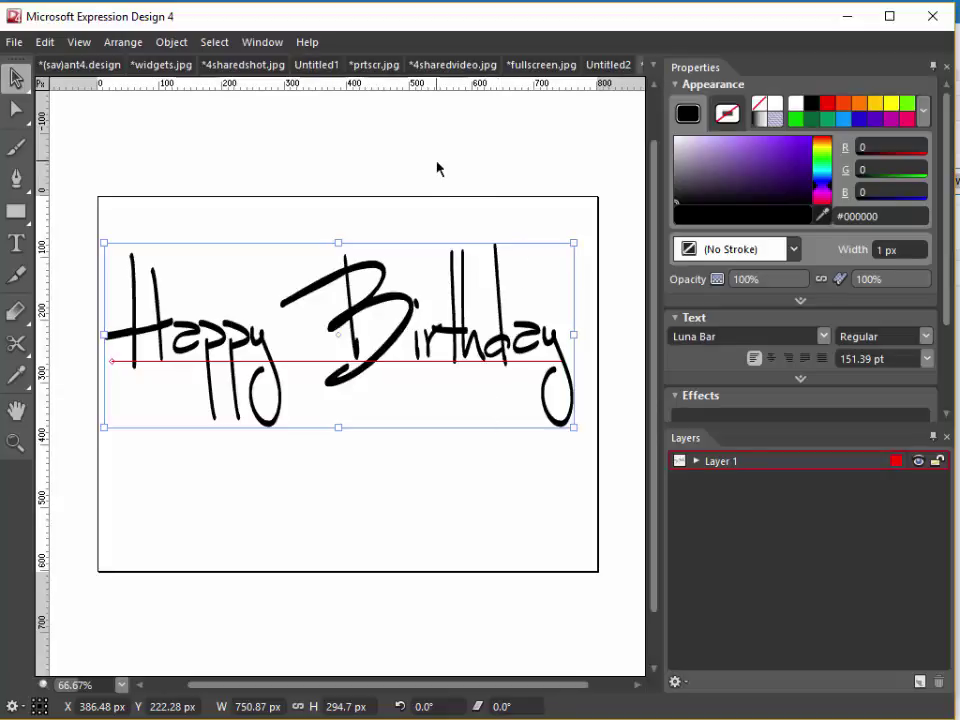
- Draw a black 800 x 600 px rectangle over the page and send it to back
click(15, 215)
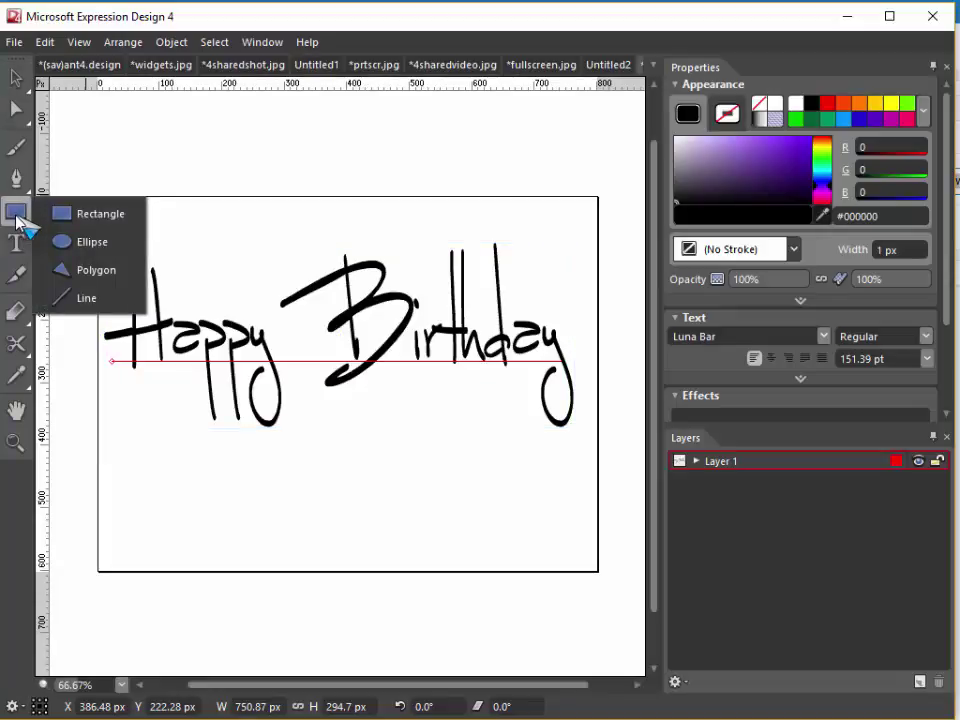
click(80, 215)
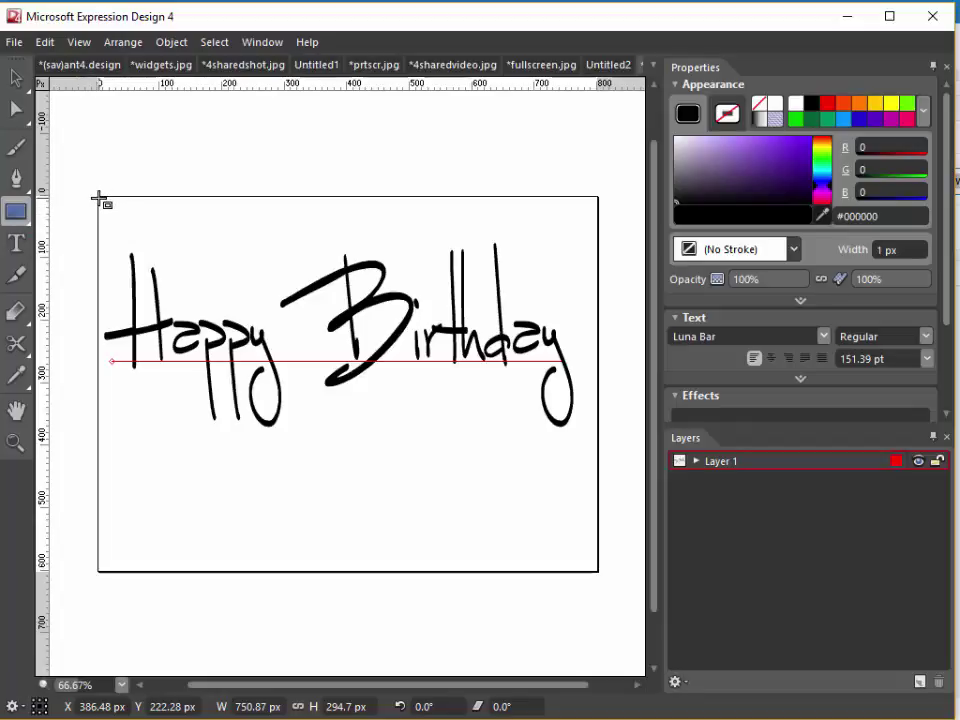
drag(96, 196, 601, 575)
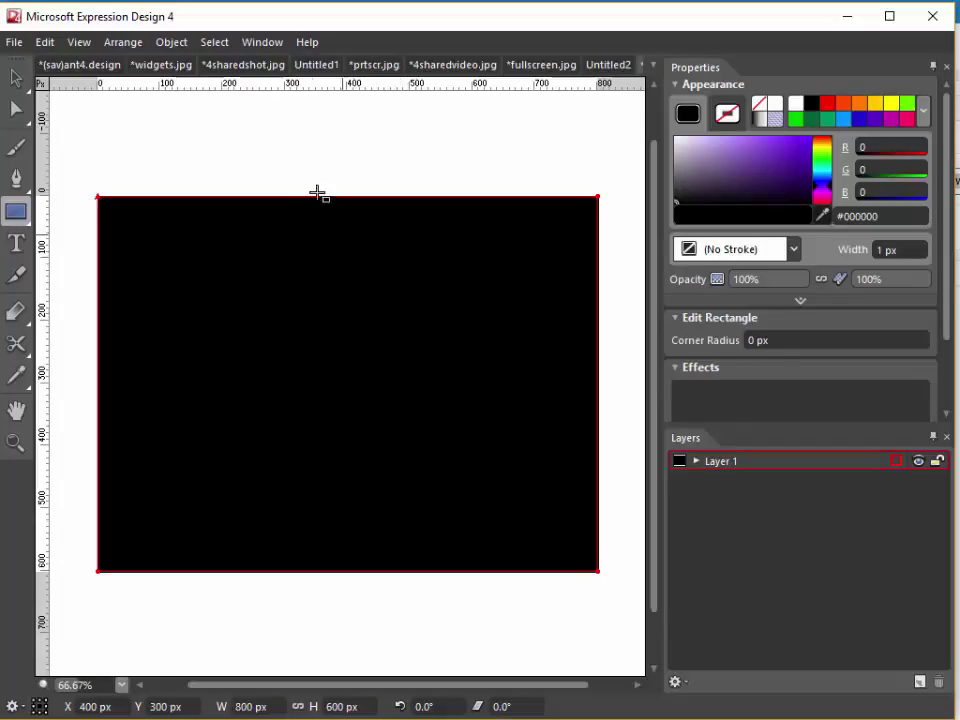
click(127, 43)
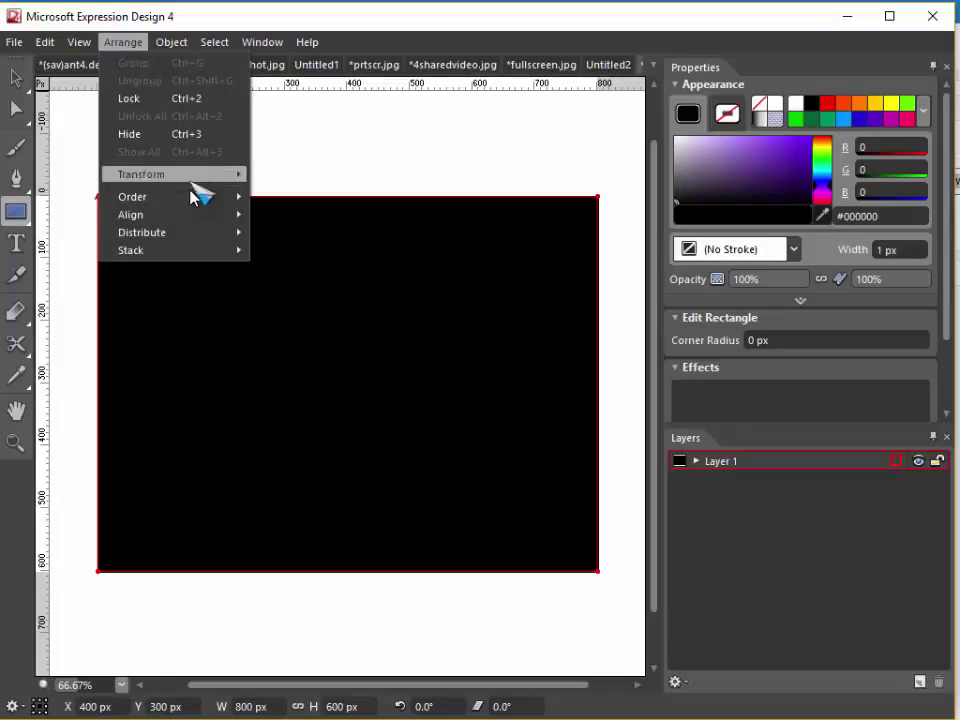
mouse_move(197, 198)
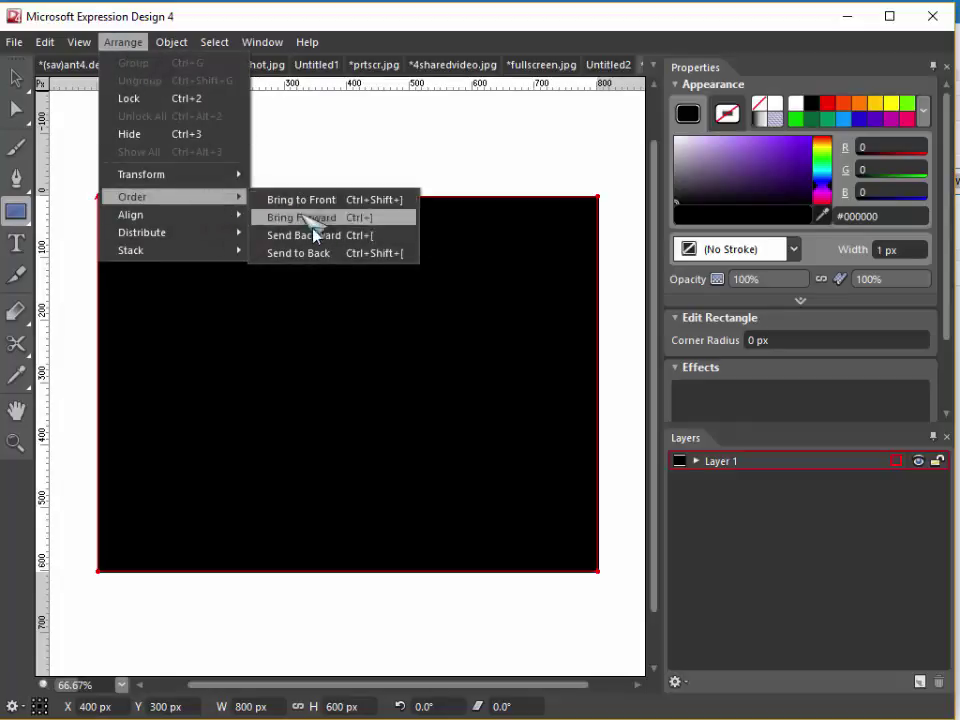
click(331, 262)
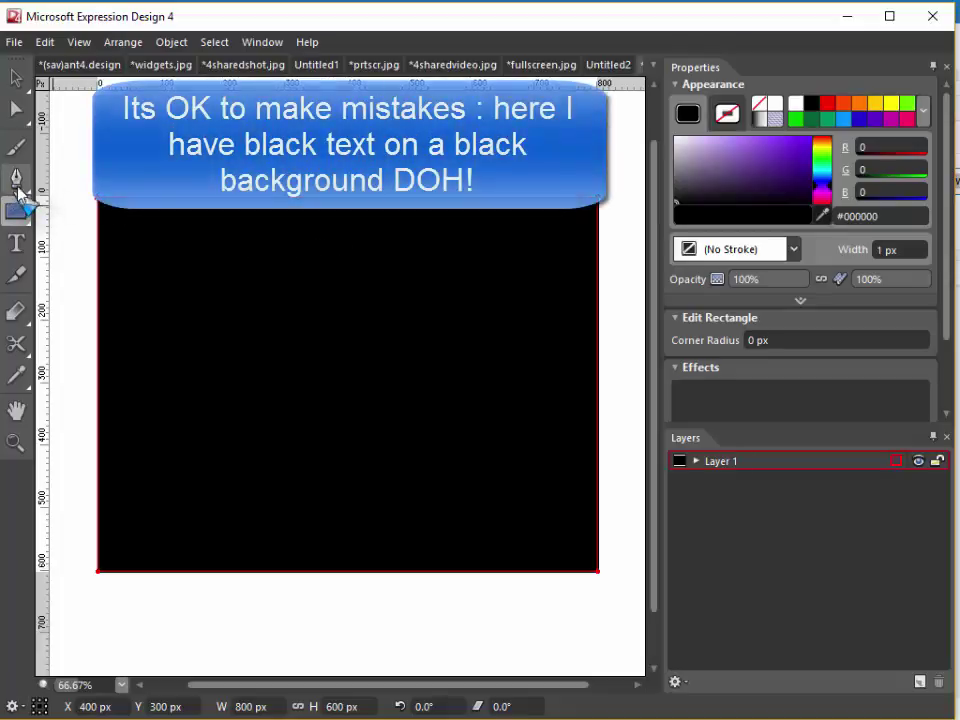
click(15, 243)
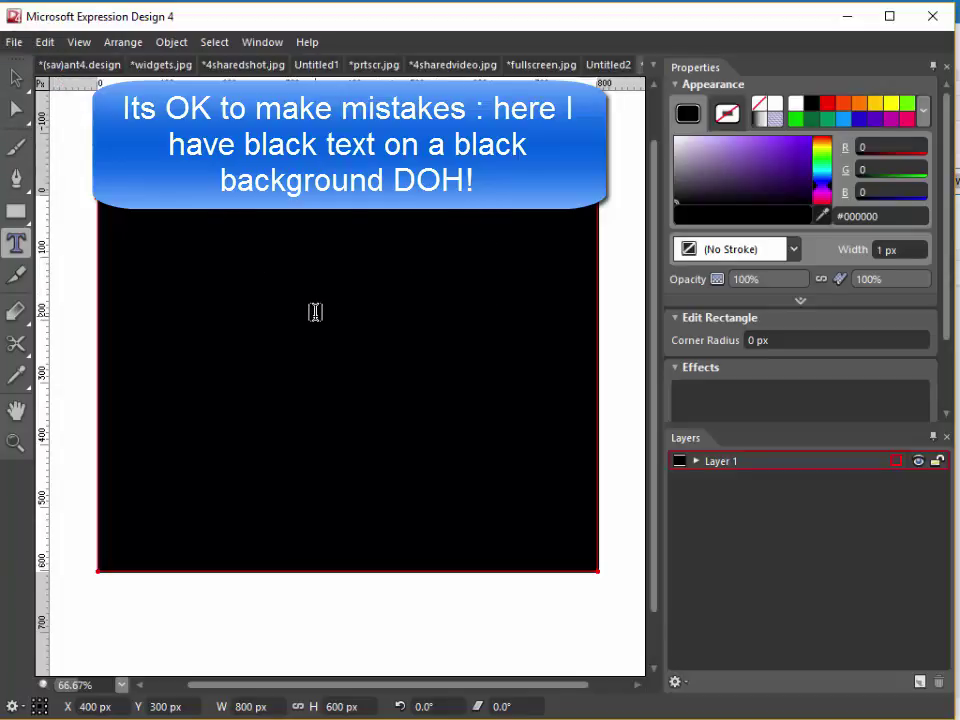
click(16, 243)
click(138, 43)
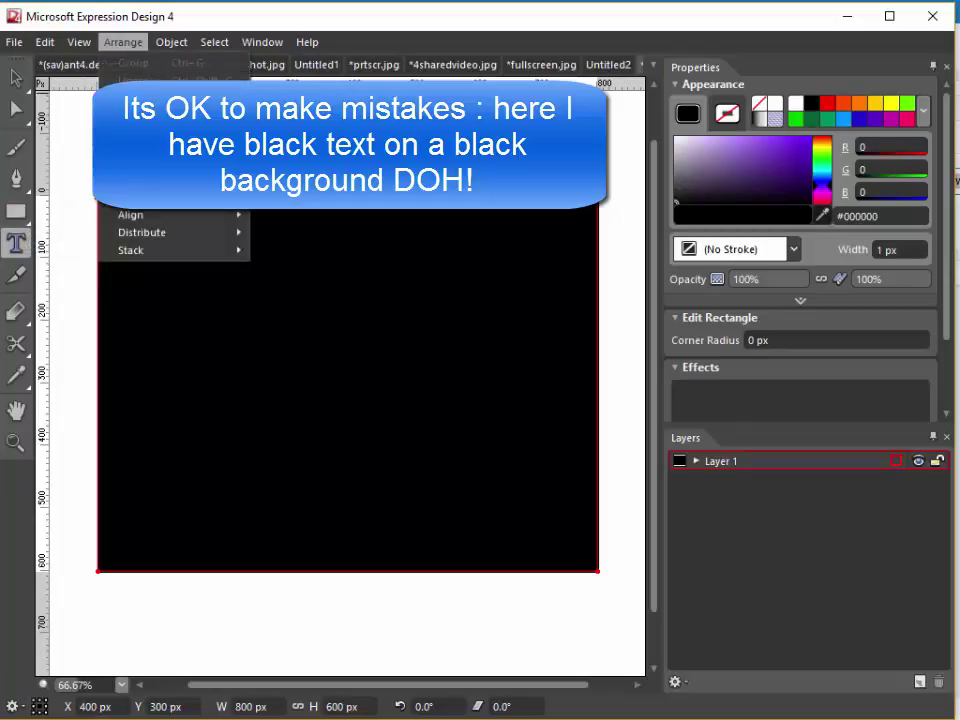
mouse_move(190, 205)
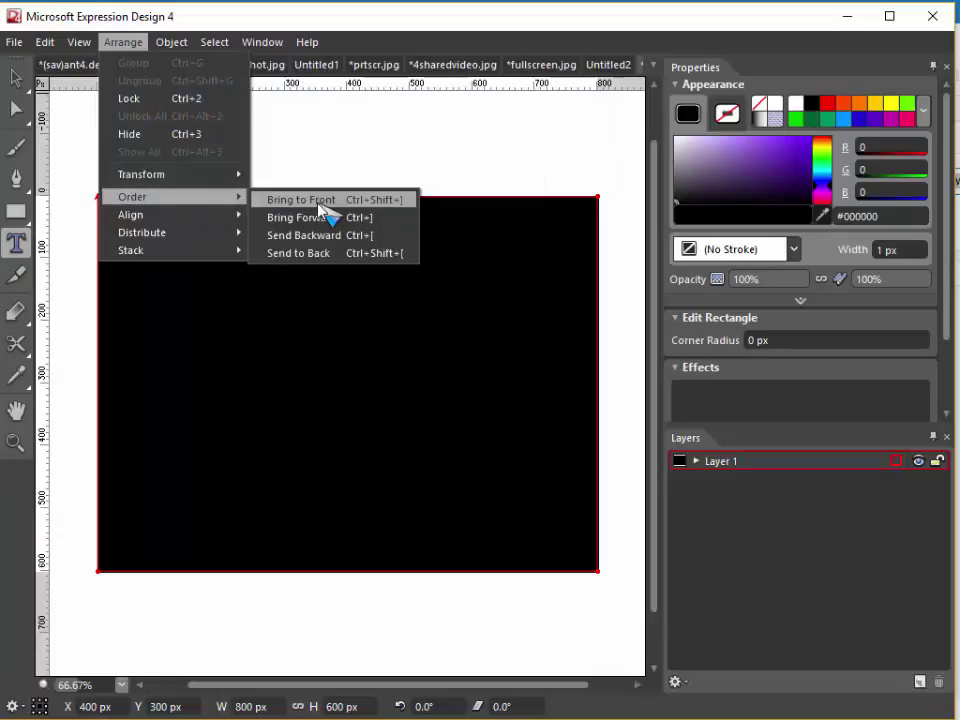
click(300, 200)
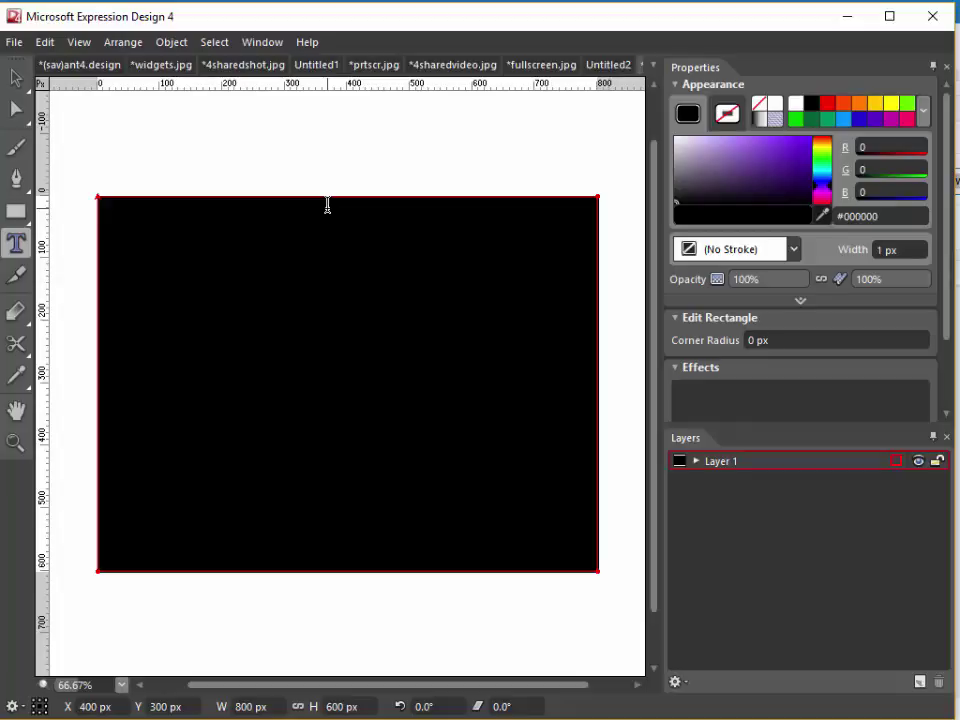
- Delete the black rectangle and select the Happy Birthday lettering with the Text tool
key(Delete)
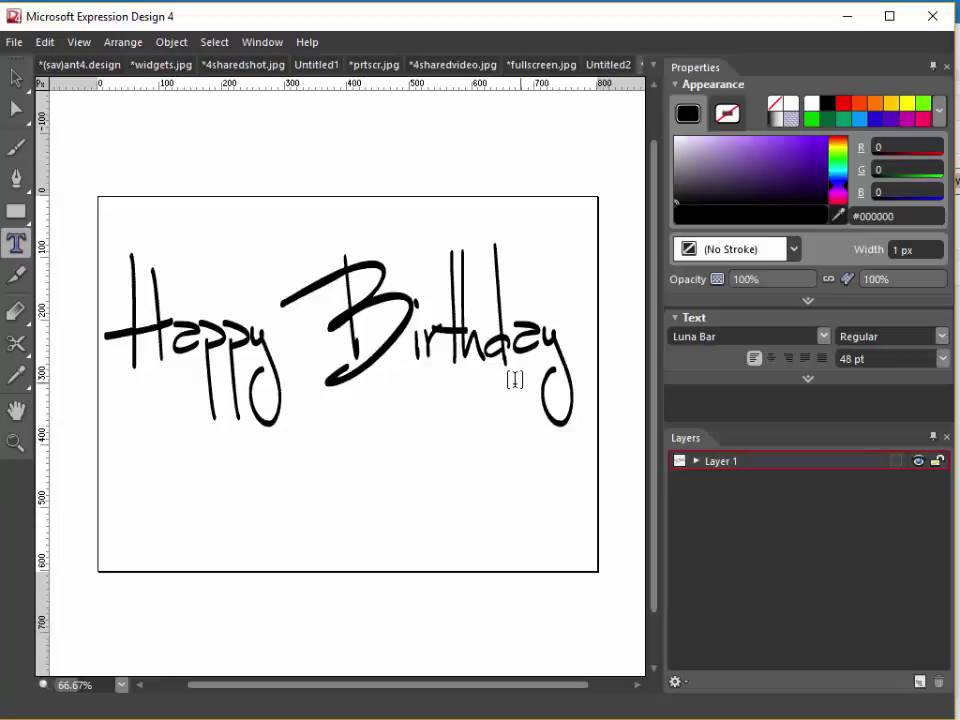
click(564, 338)
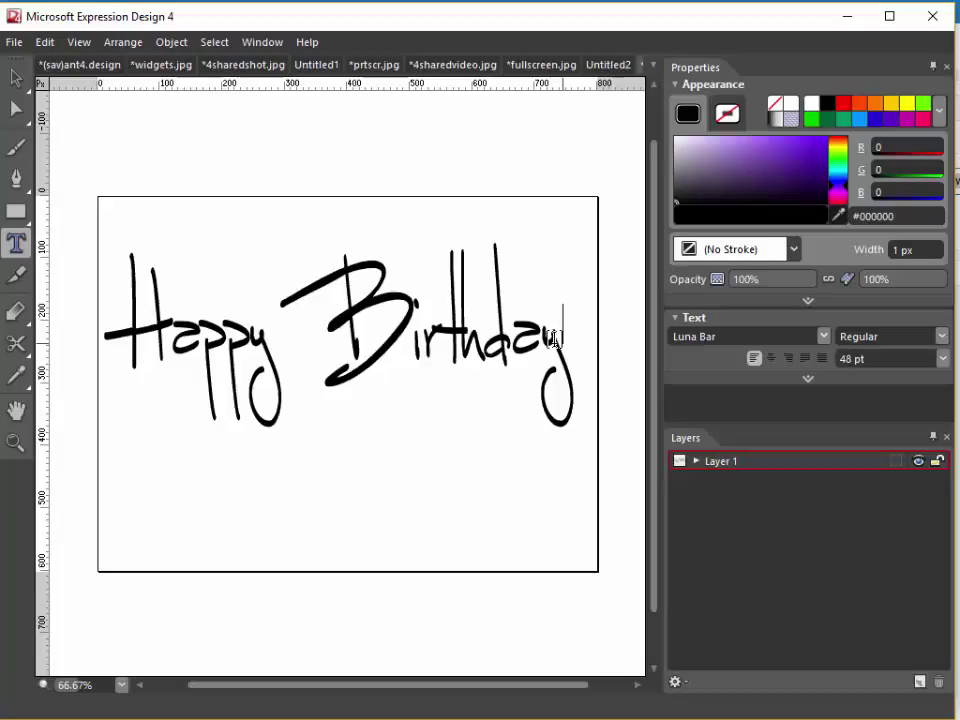
click(558, 340)
drag(558, 340, 110, 337)
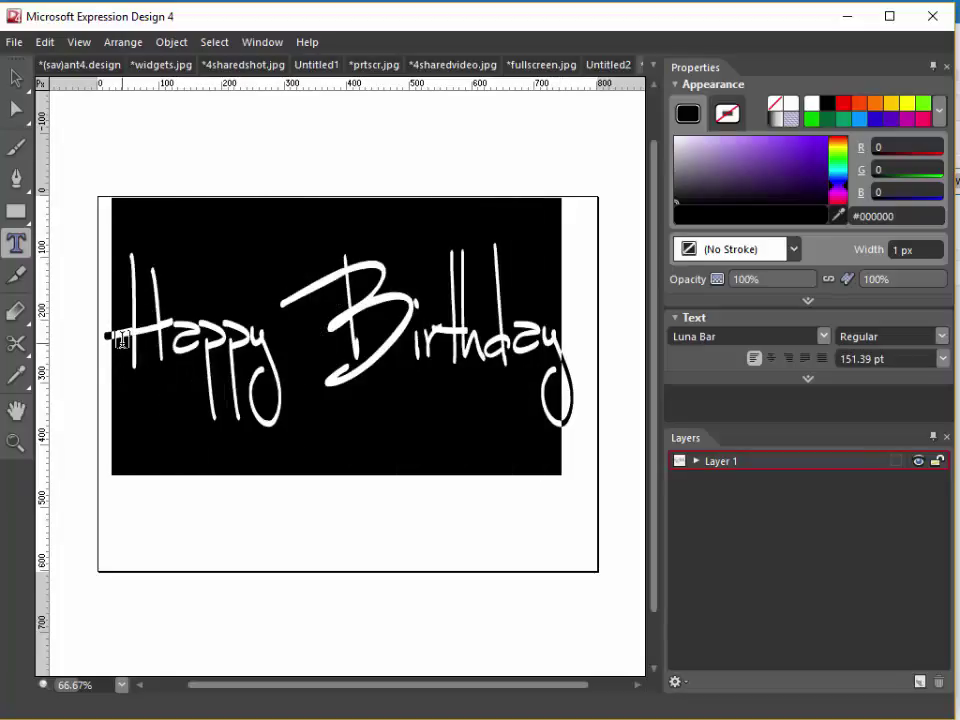
- Try red and orange-red, then settle on yellow #FFFF00 for the text fill
click(845, 107)
click(857, 106)
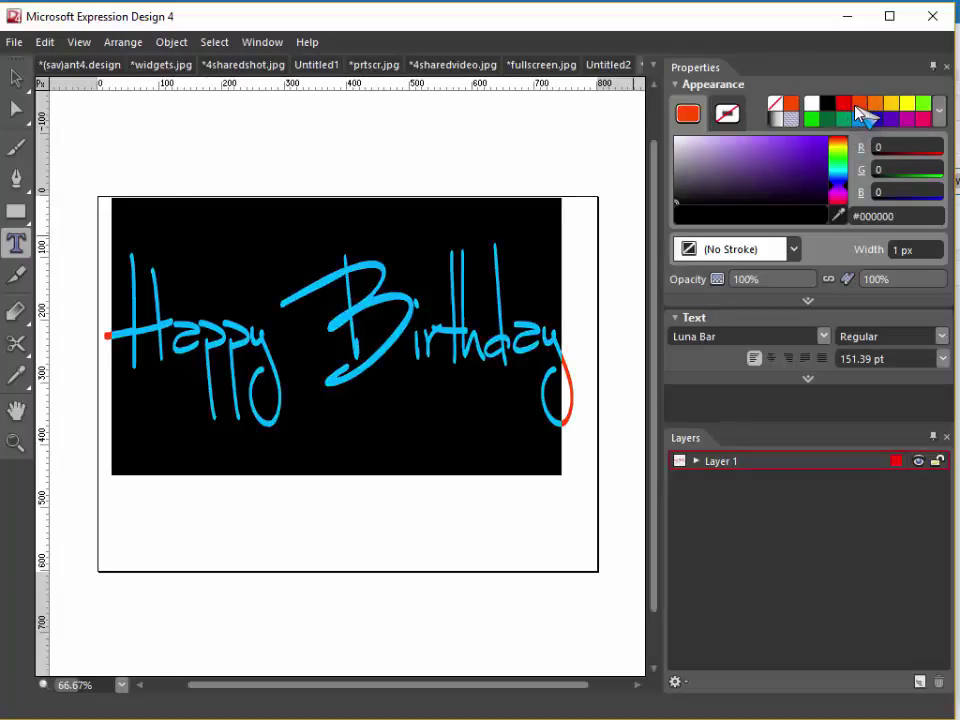
click(909, 106)
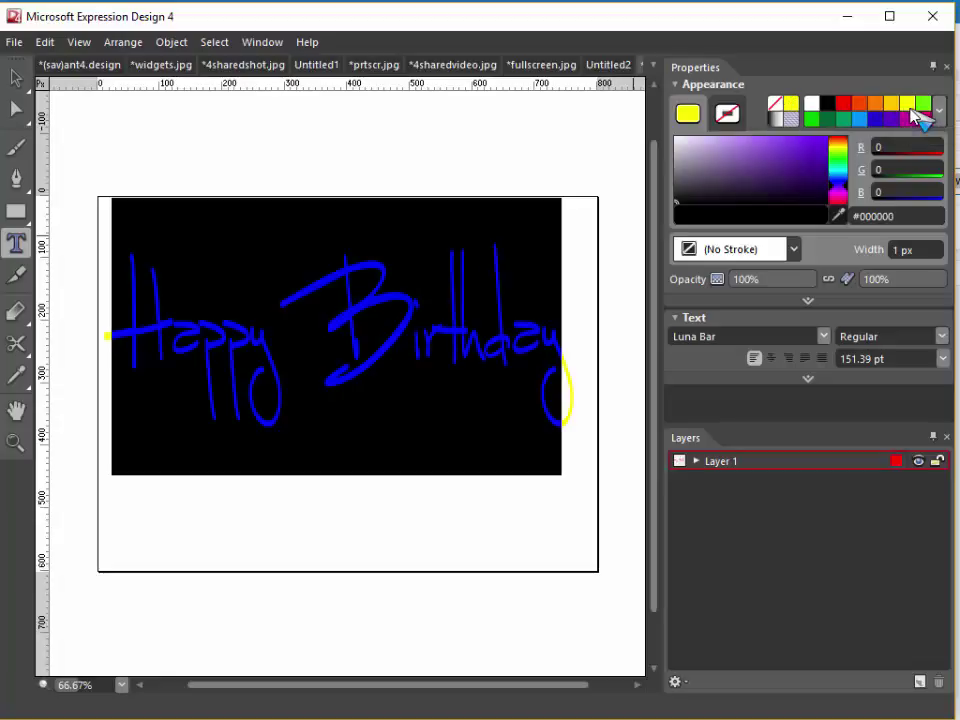
click(594, 407)
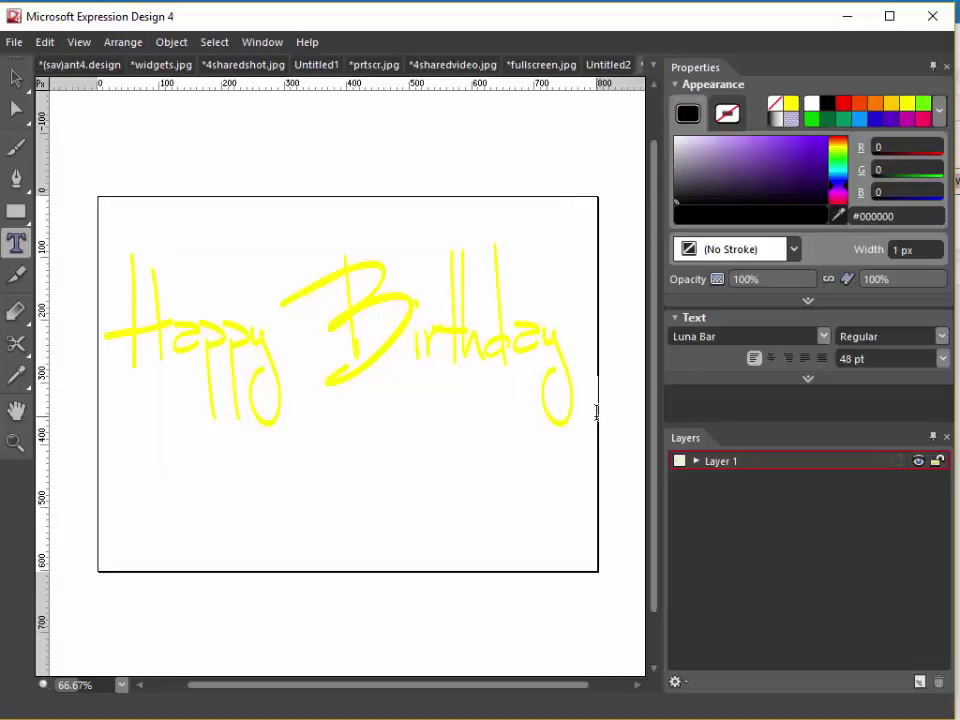
drag(560, 342, 354, 339)
drag(383, 688, 600, 688)
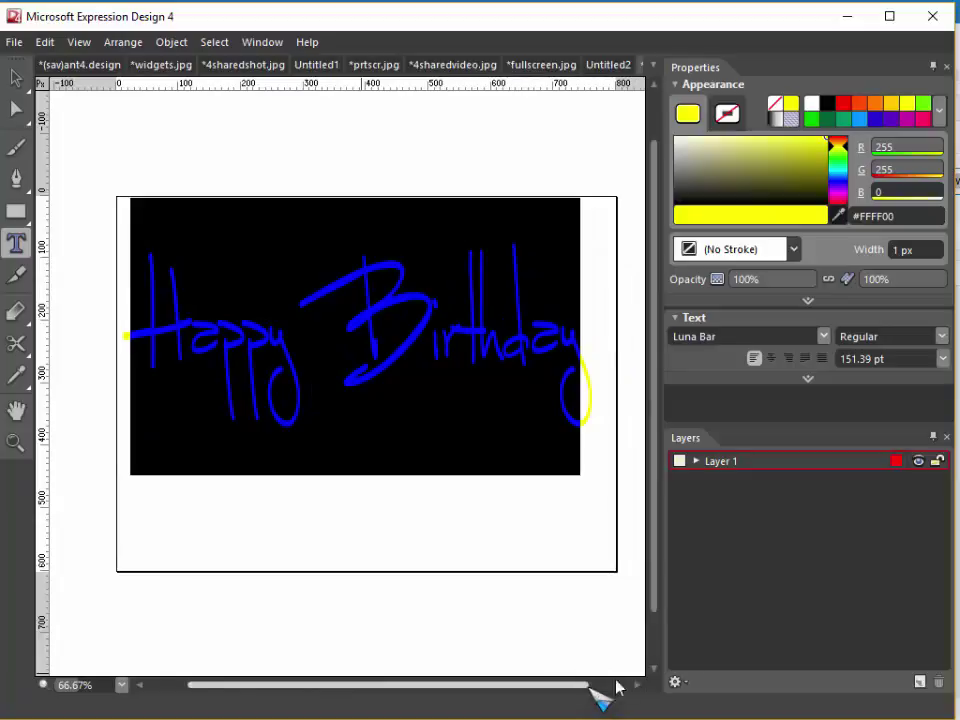
- Draw a black 800 x 600 px rectangle over the artboard and send it behind the text
click(466, 505)
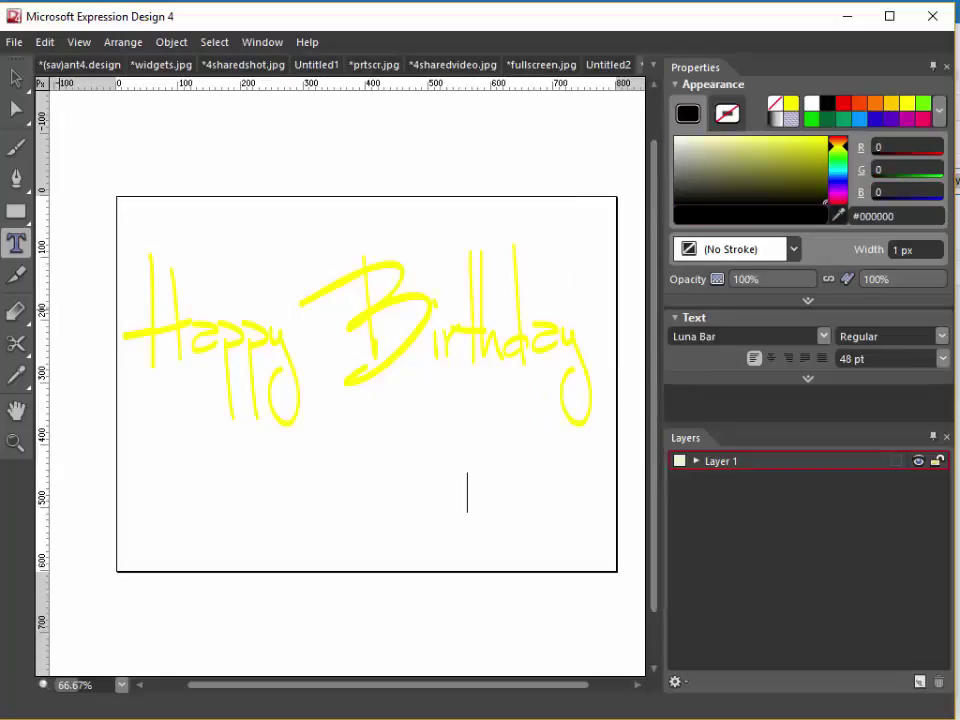
click(15, 212)
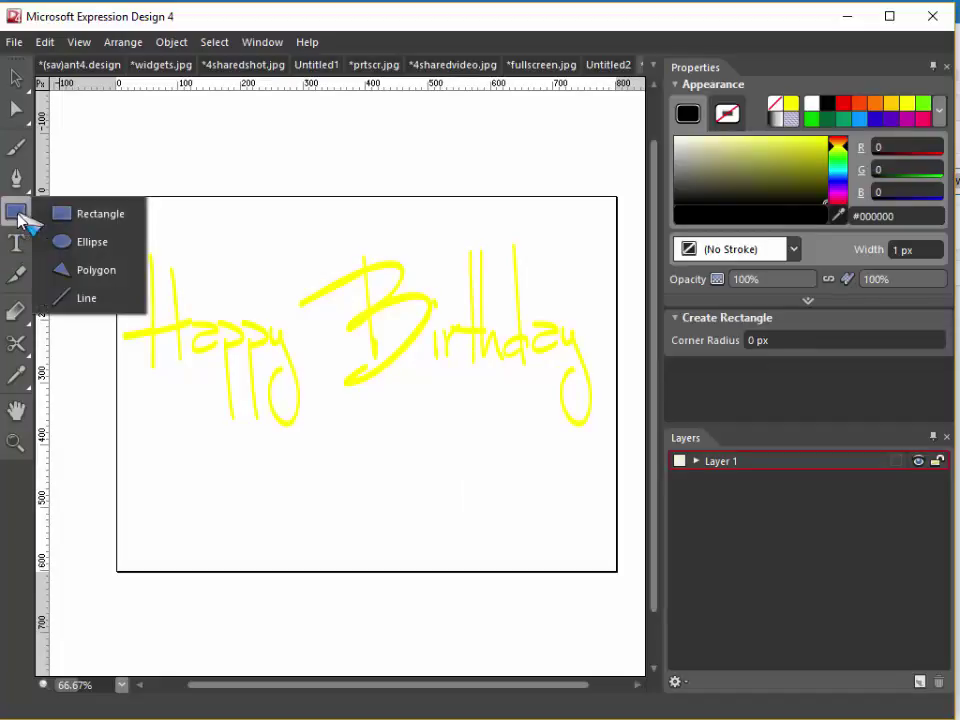
click(105, 215)
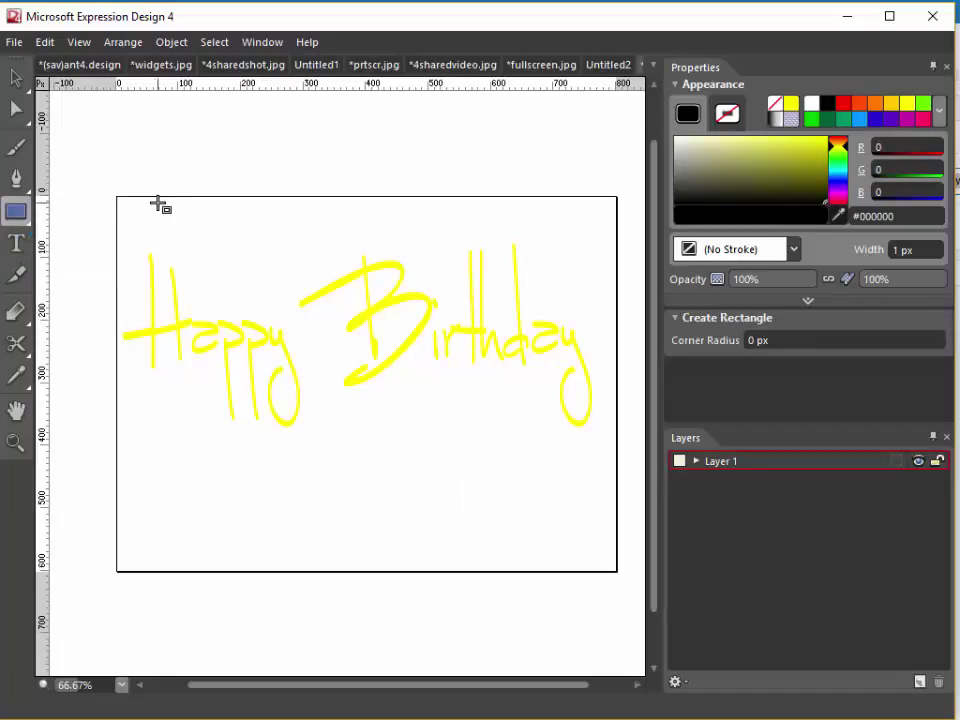
click(619, 572)
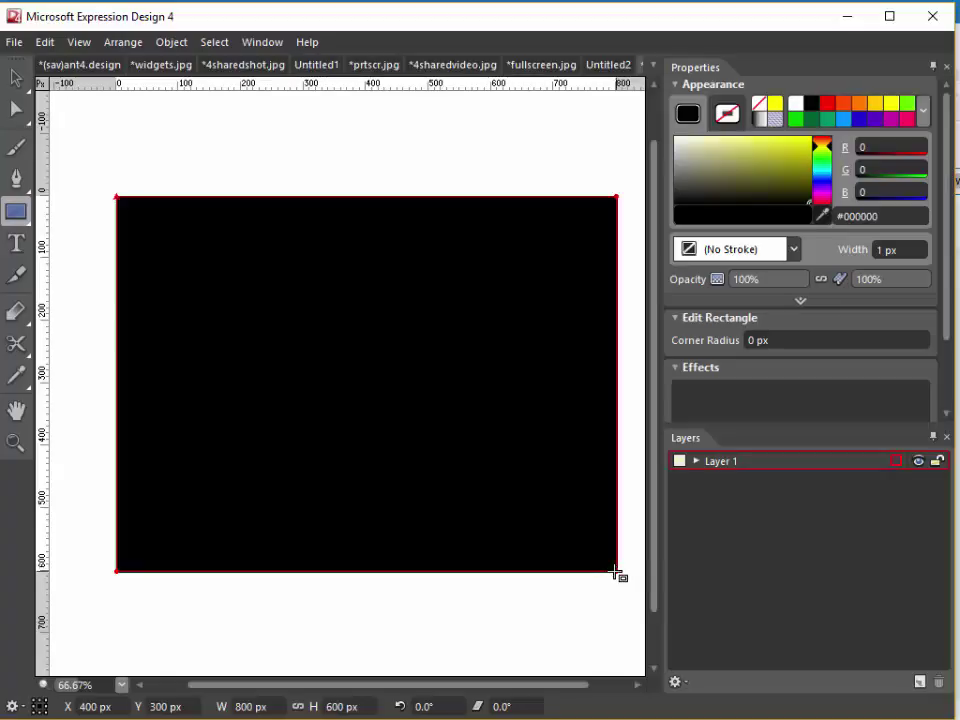
click(117, 40)
mouse_move(211, 206)
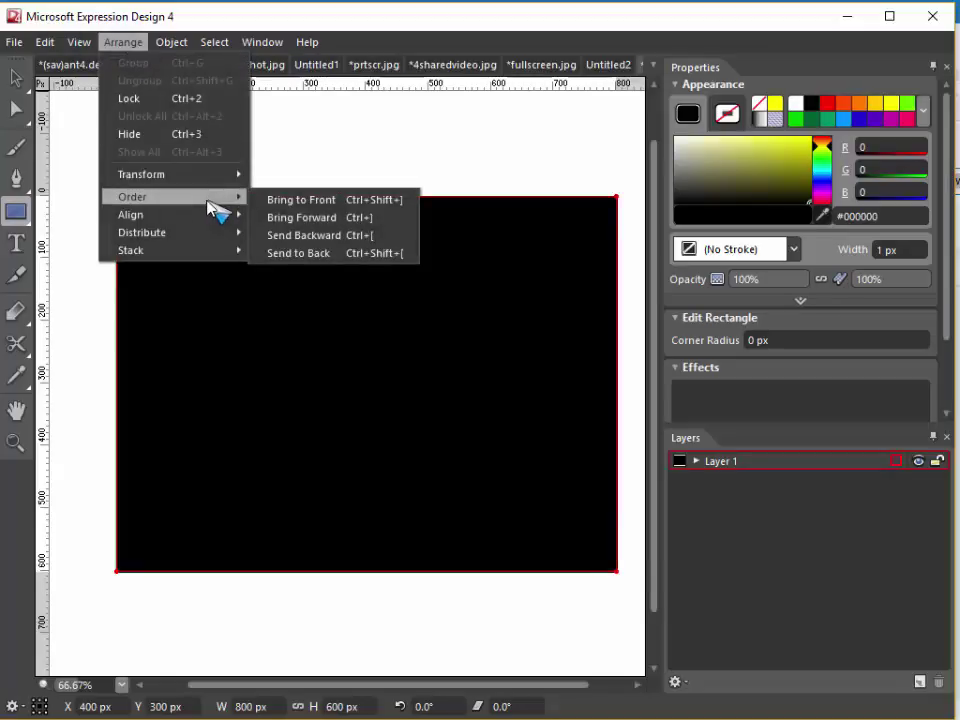
click(345, 255)
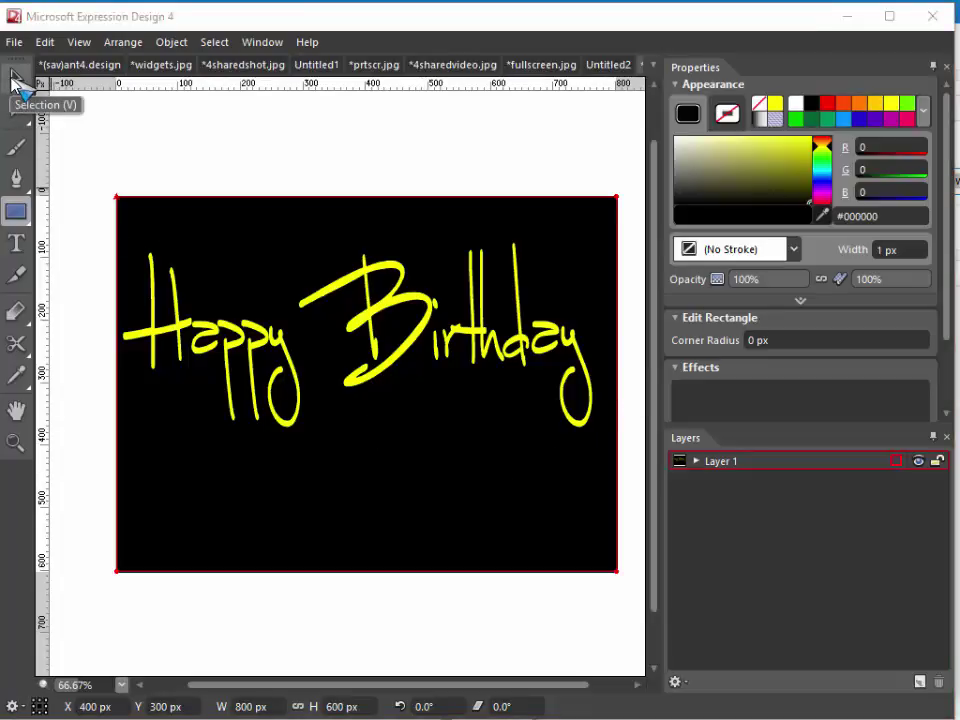
- Raise the rectangle's bottom and lower its top to form an 800 x 353.98 px band
click(15, 77)
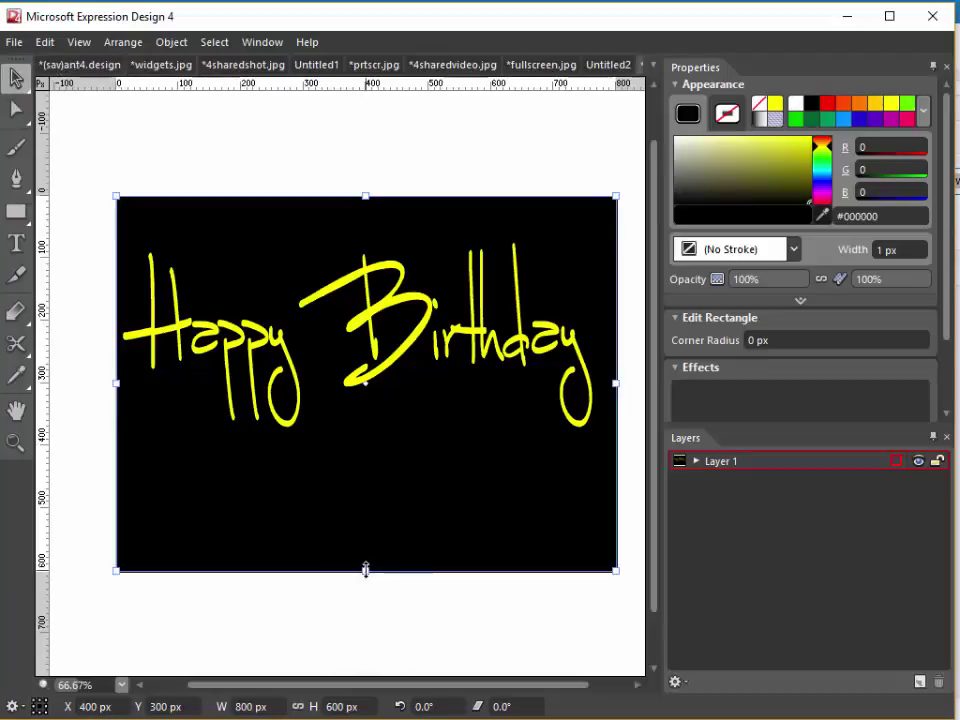
drag(365, 571, 370, 454)
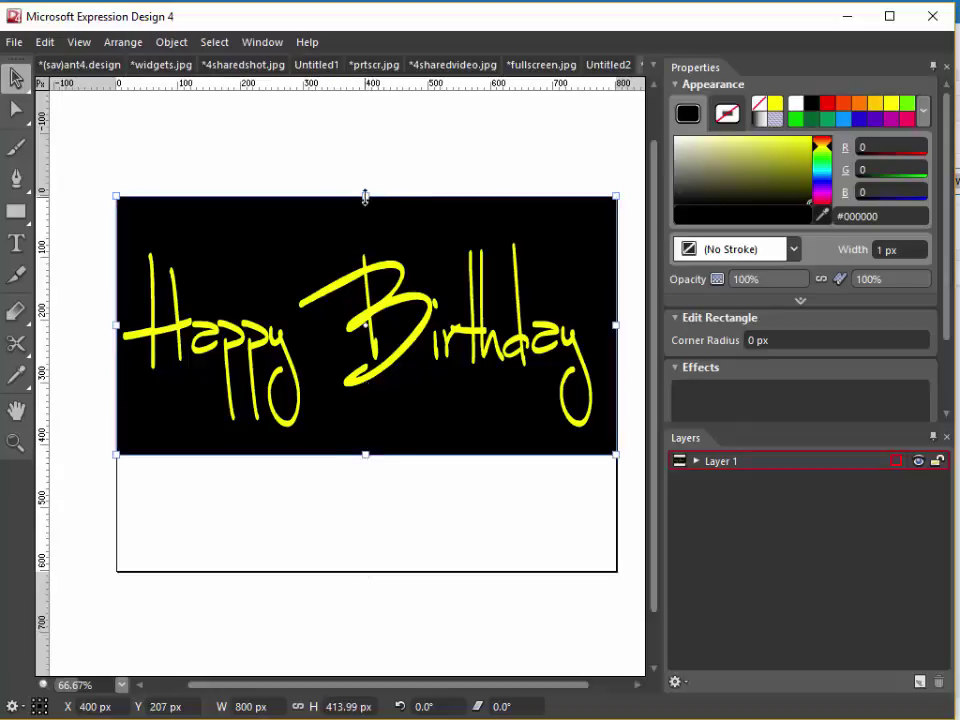
drag(365, 198, 360, 234)
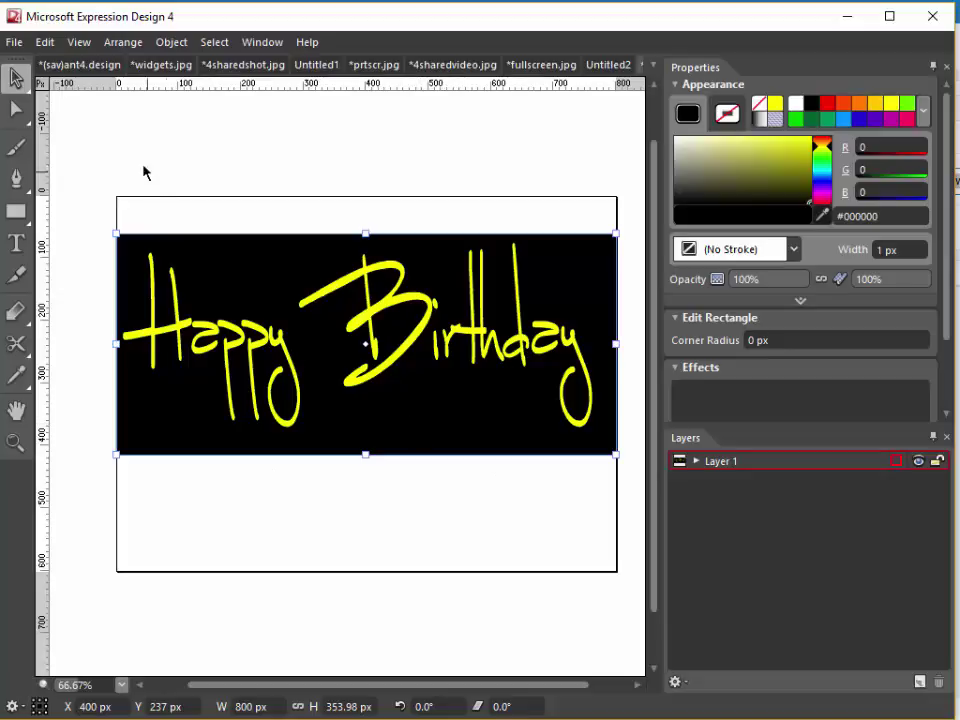
click(15, 44)
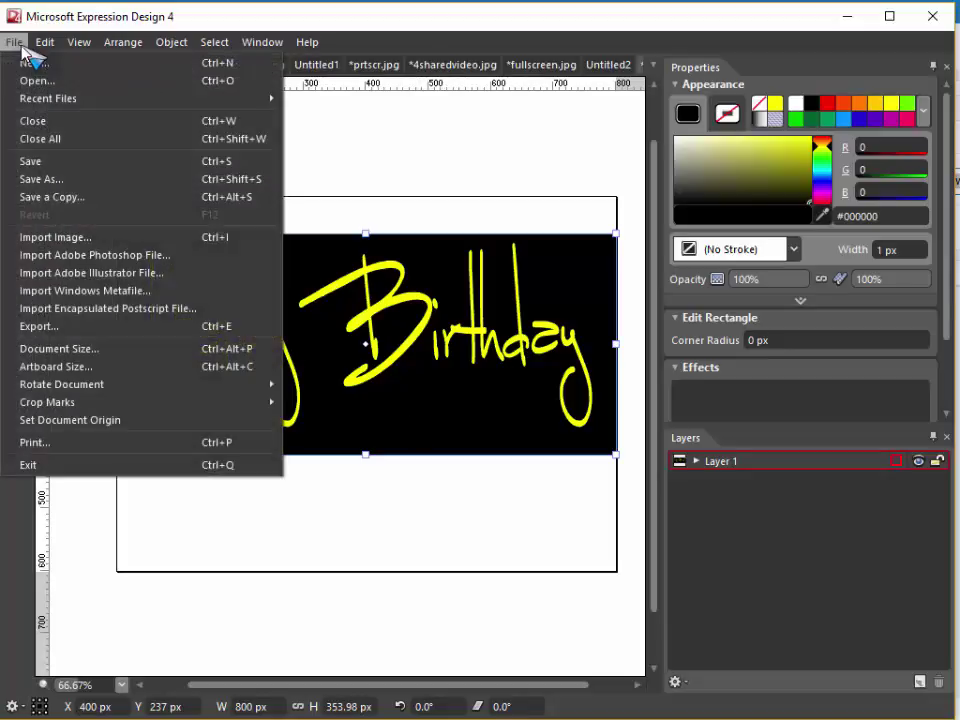
click(76, 327)
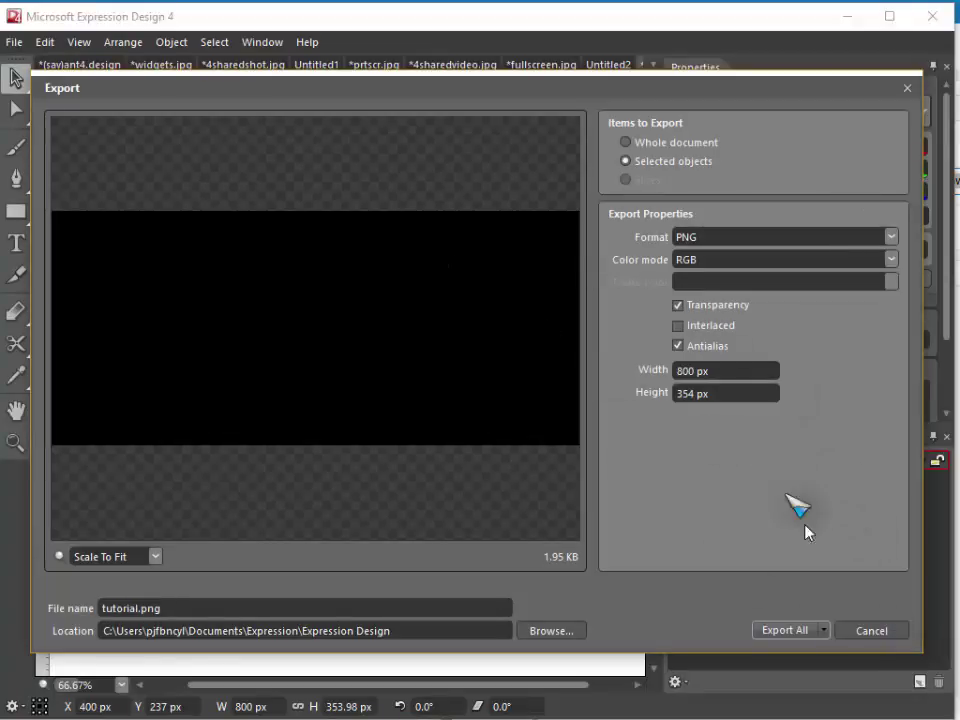
click(880, 634)
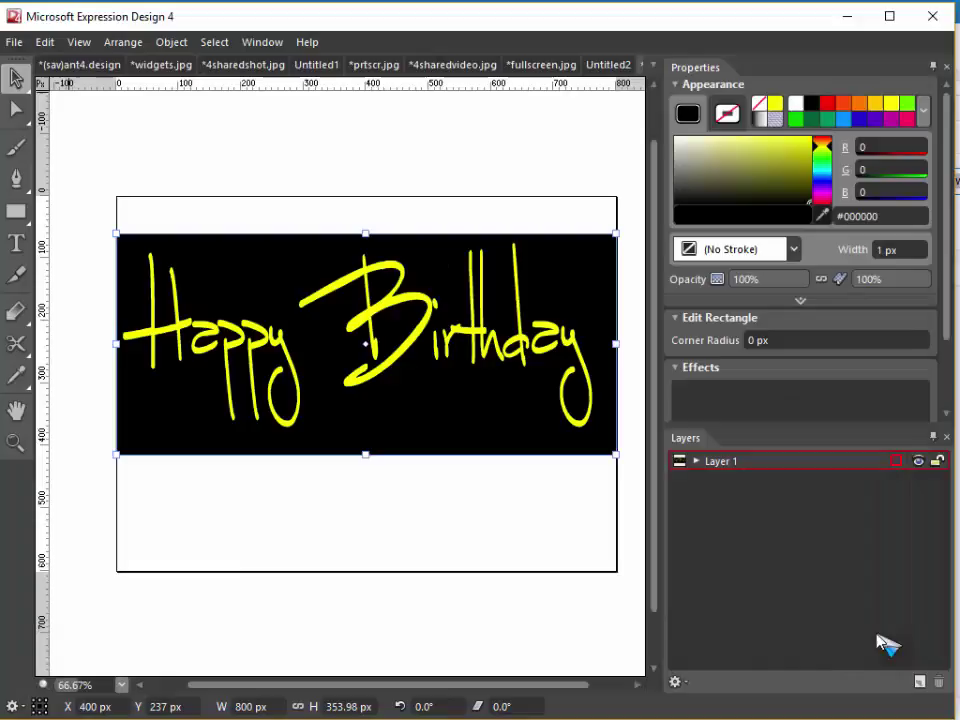
click(240, 345)
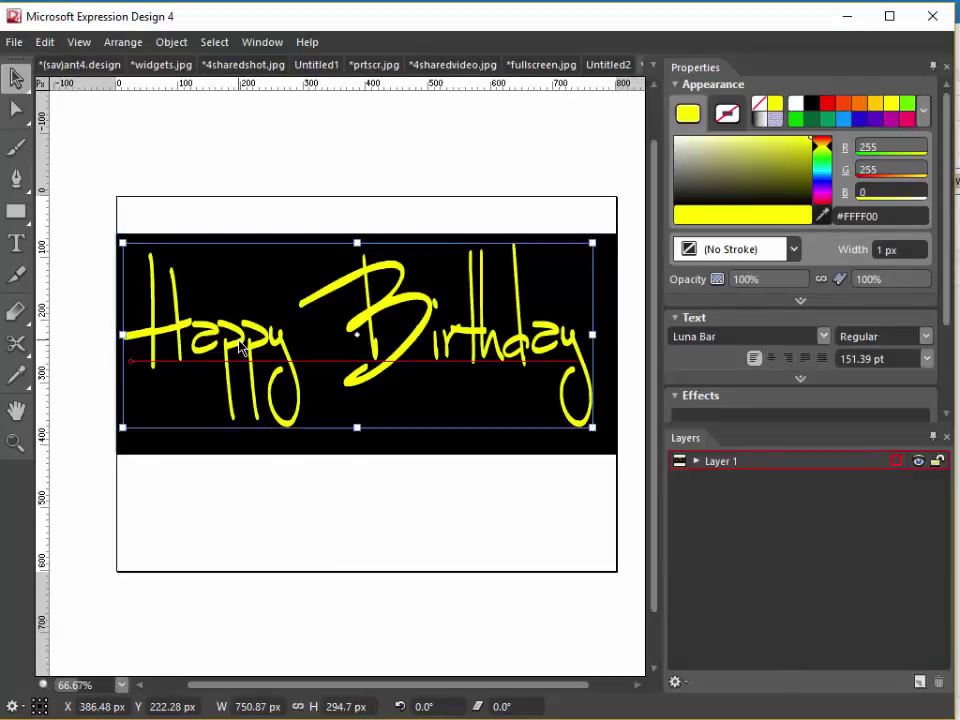
click(12, 44)
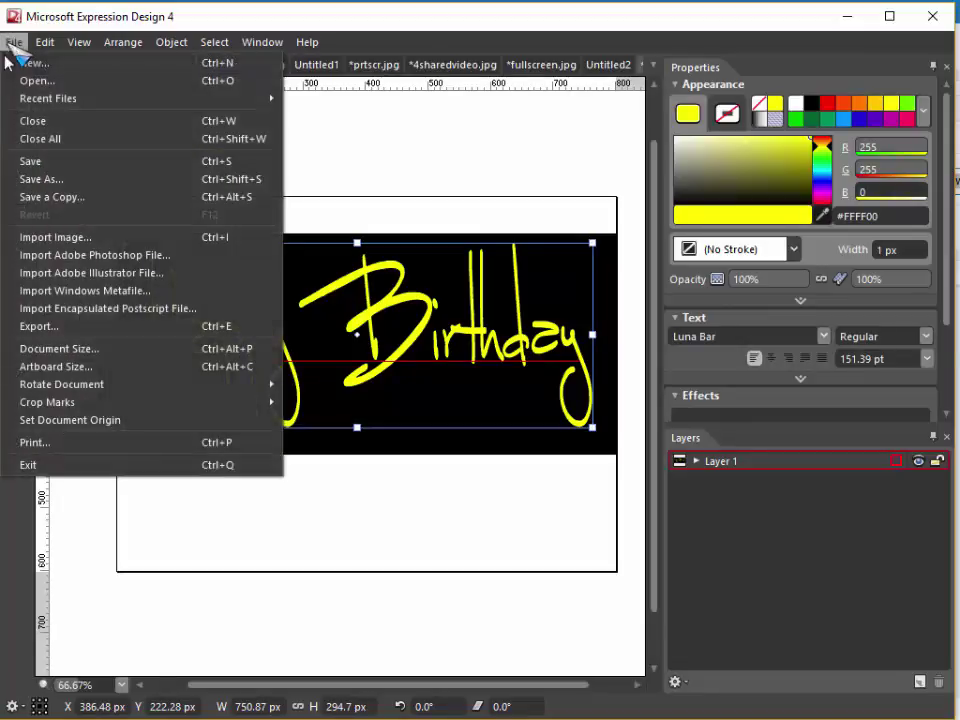
click(93, 327)
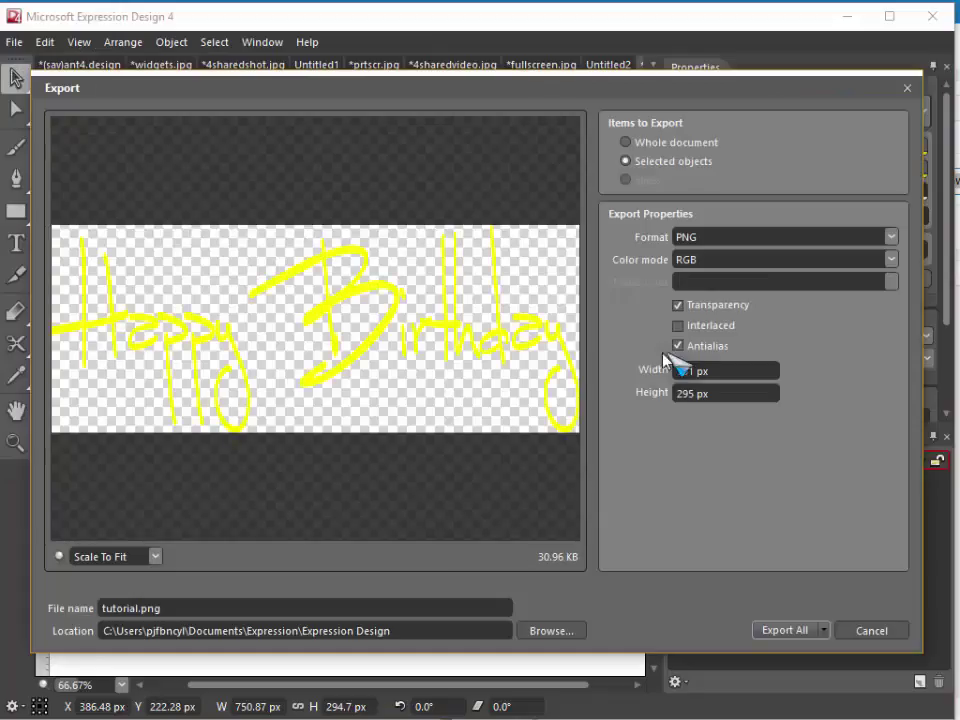
click(900, 631)
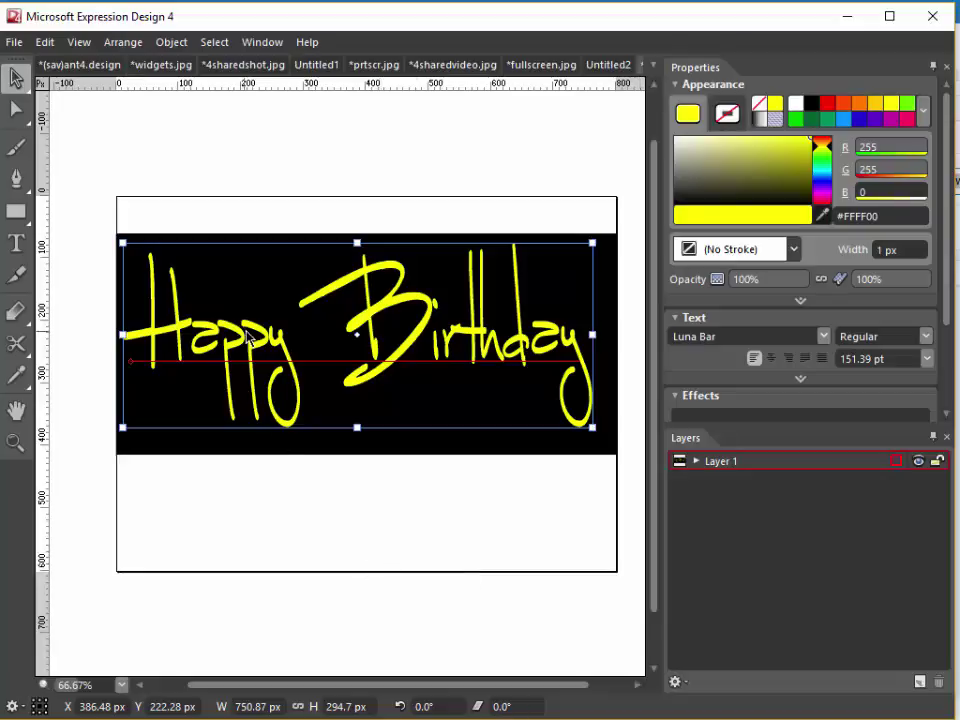
click(261, 447)
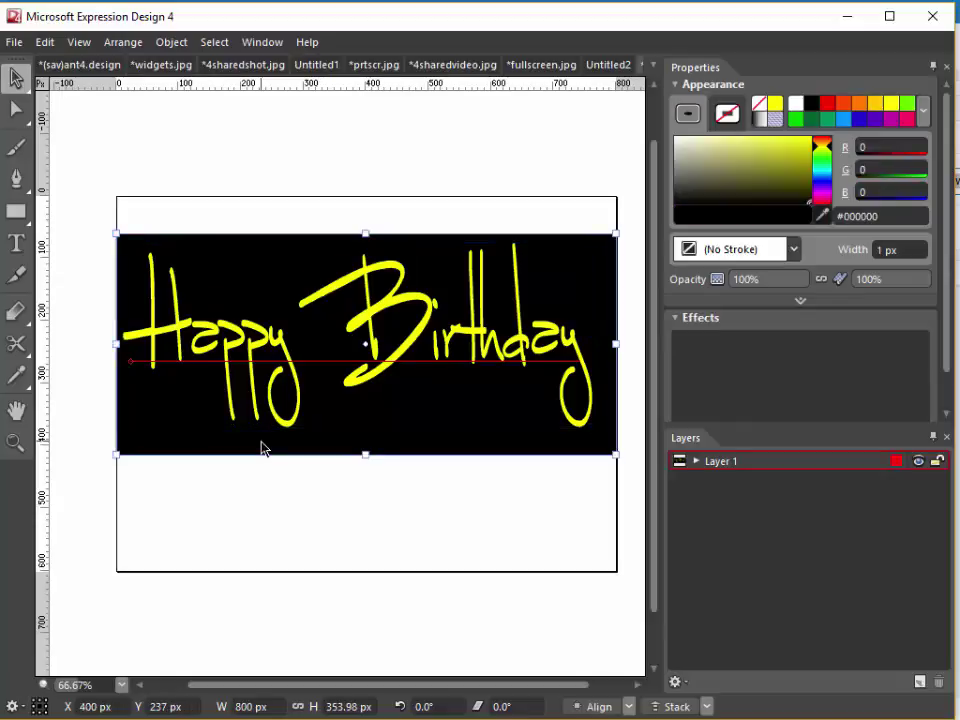
- Bring up Export from the File menu for the banner as an 800 × 354 px tutorial.png
click(15, 42)
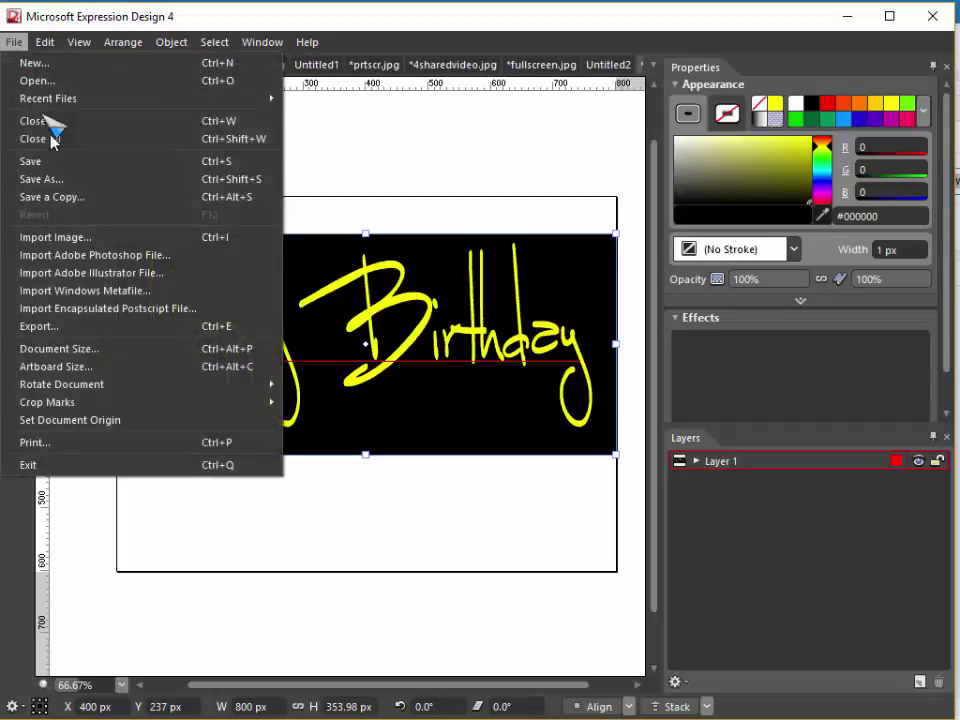
click(108, 336)
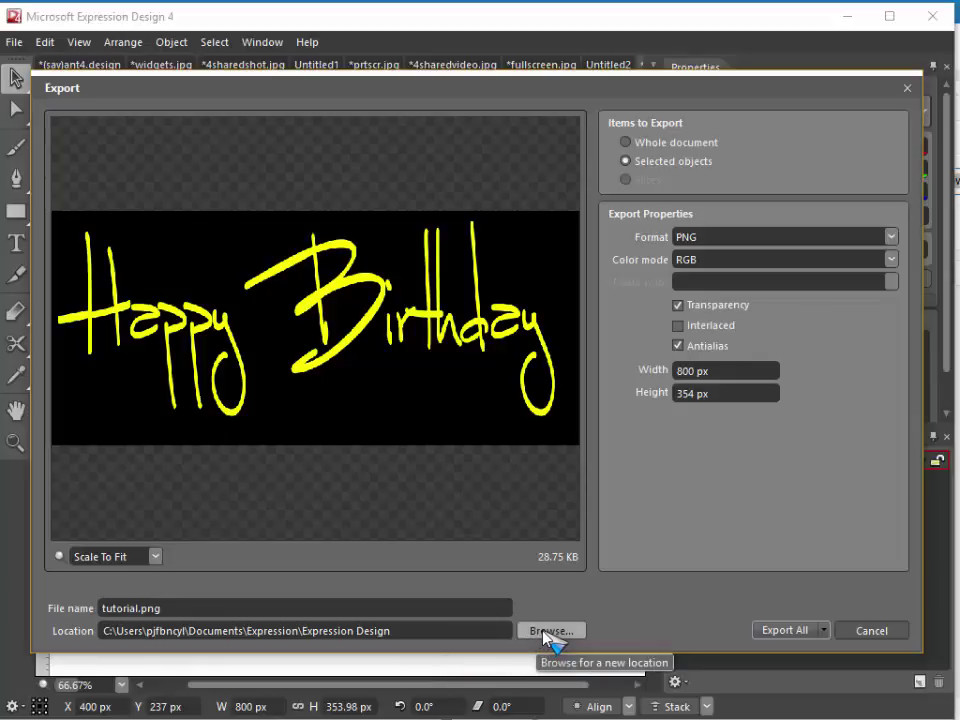
- Pick the Pictures folder as the export location and export the banner as tutorial.png
click(550, 631)
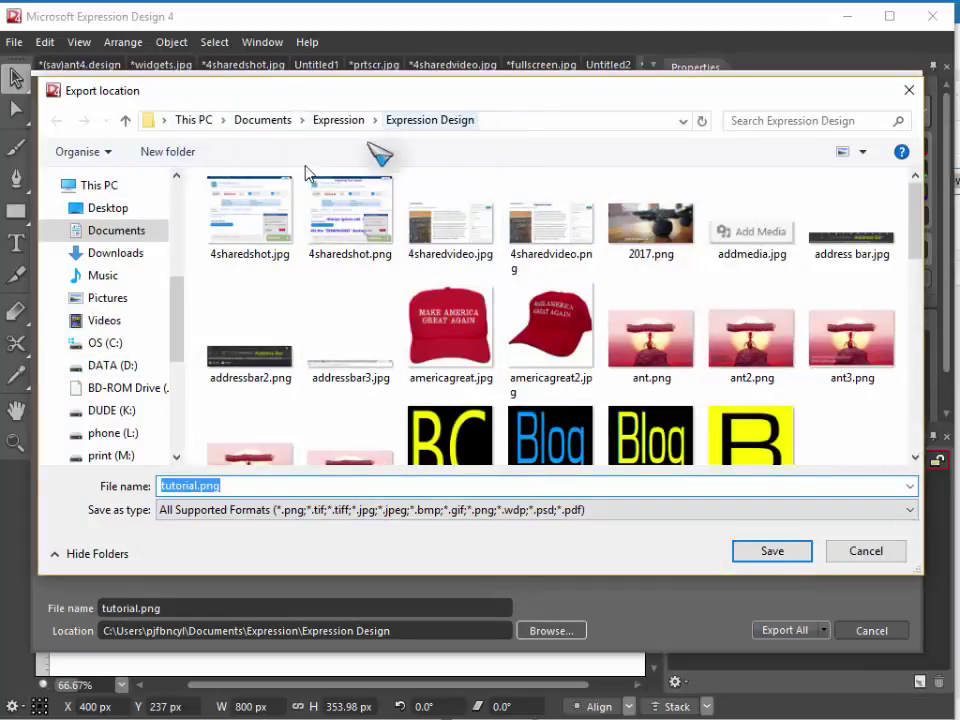
click(118, 303)
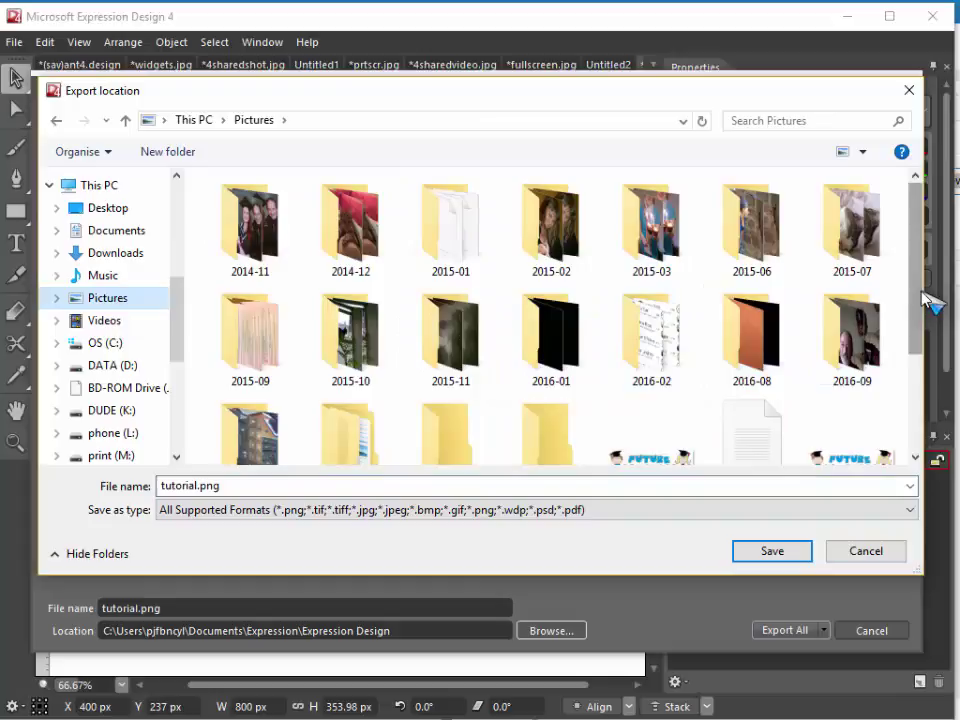
drag(916, 305, 912, 433)
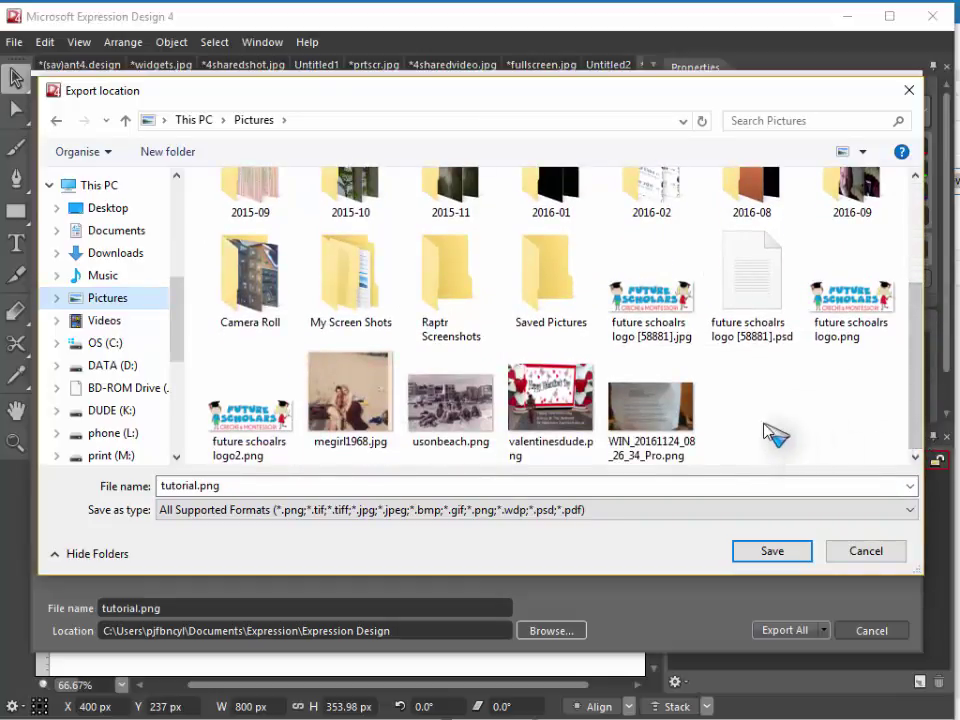
click(98, 233)
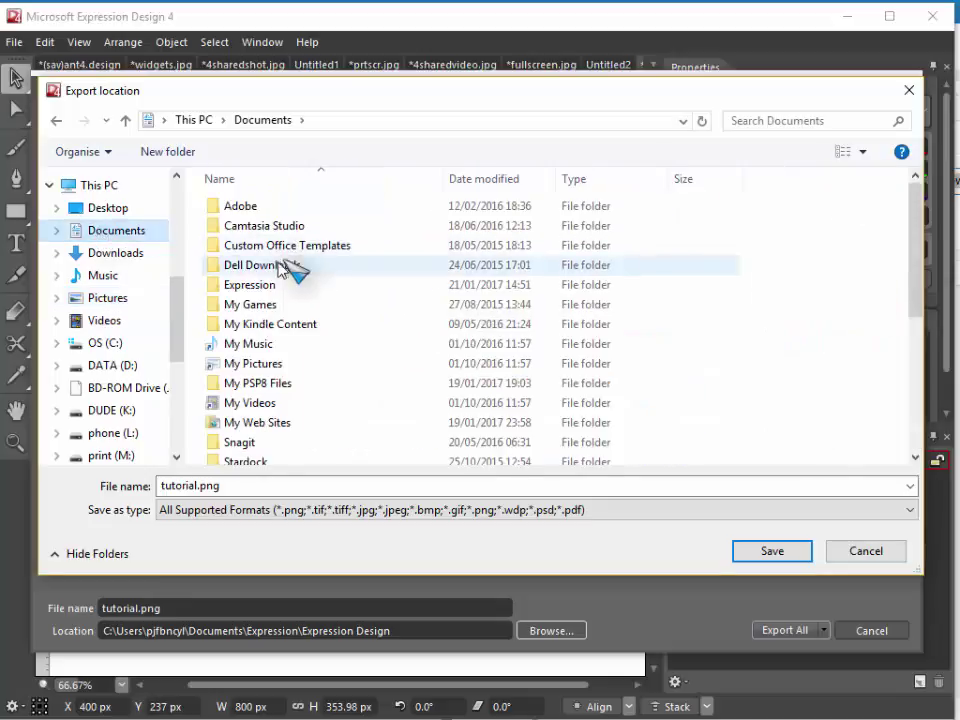
click(262, 289)
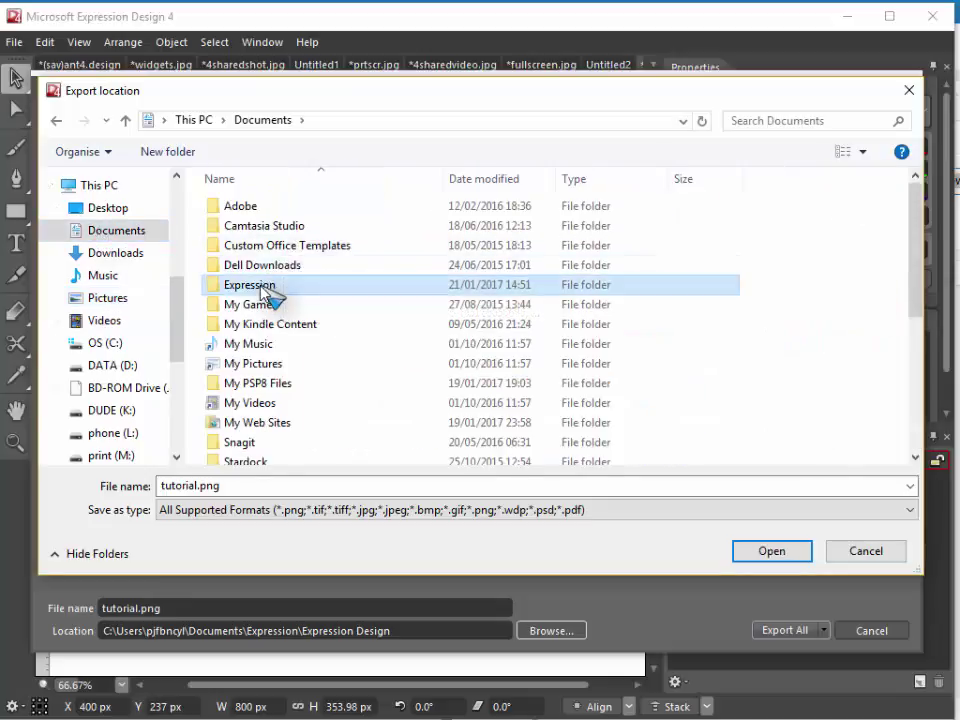
double_click(262, 289)
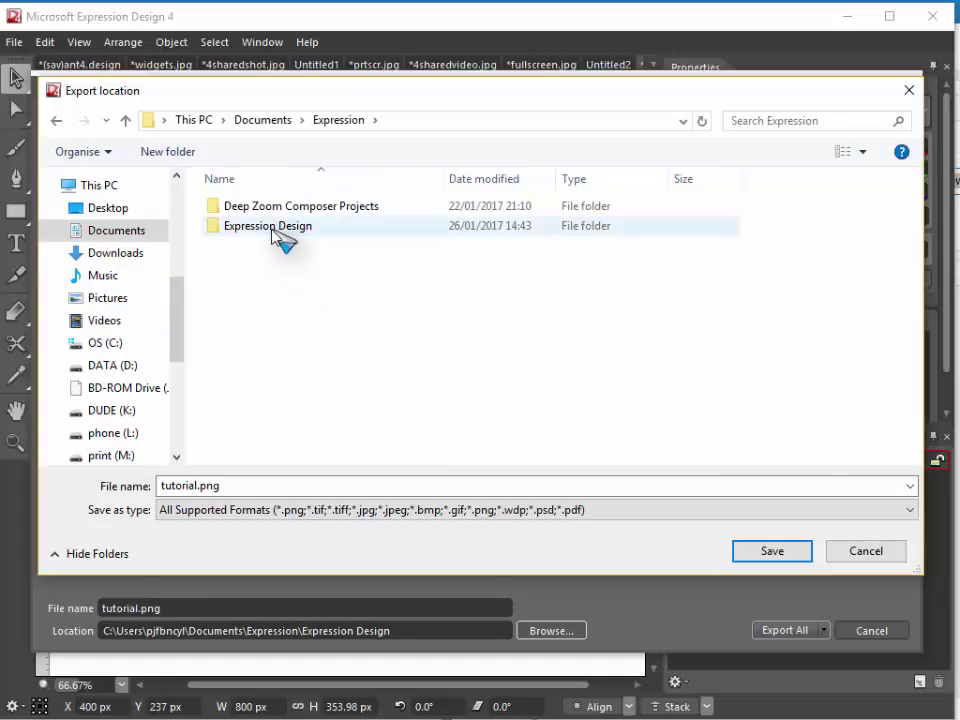
click(103, 300)
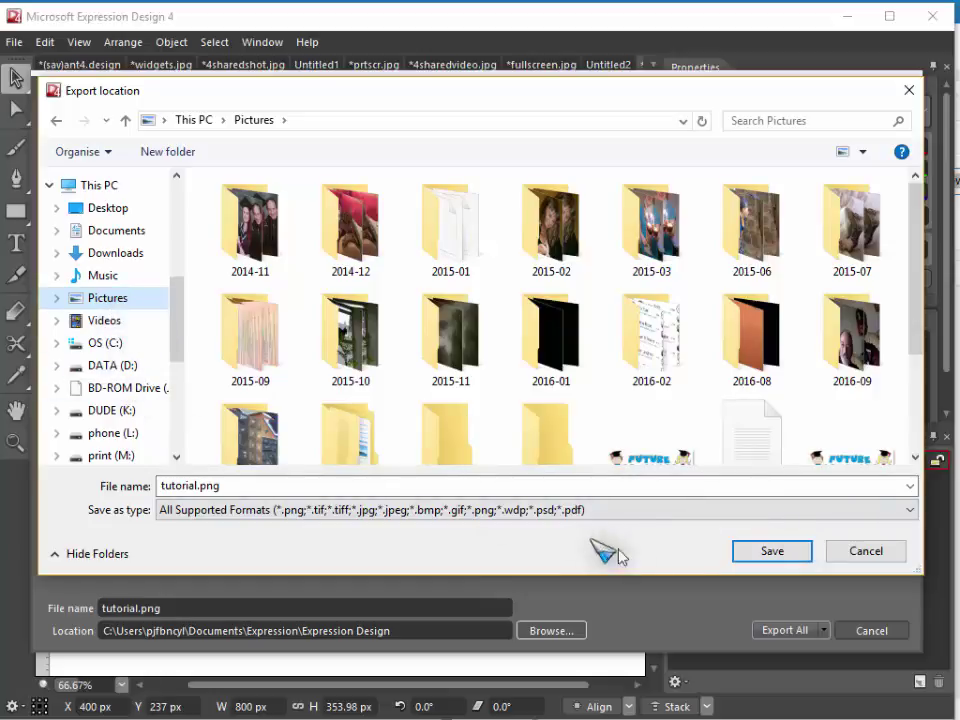
click(745, 558)
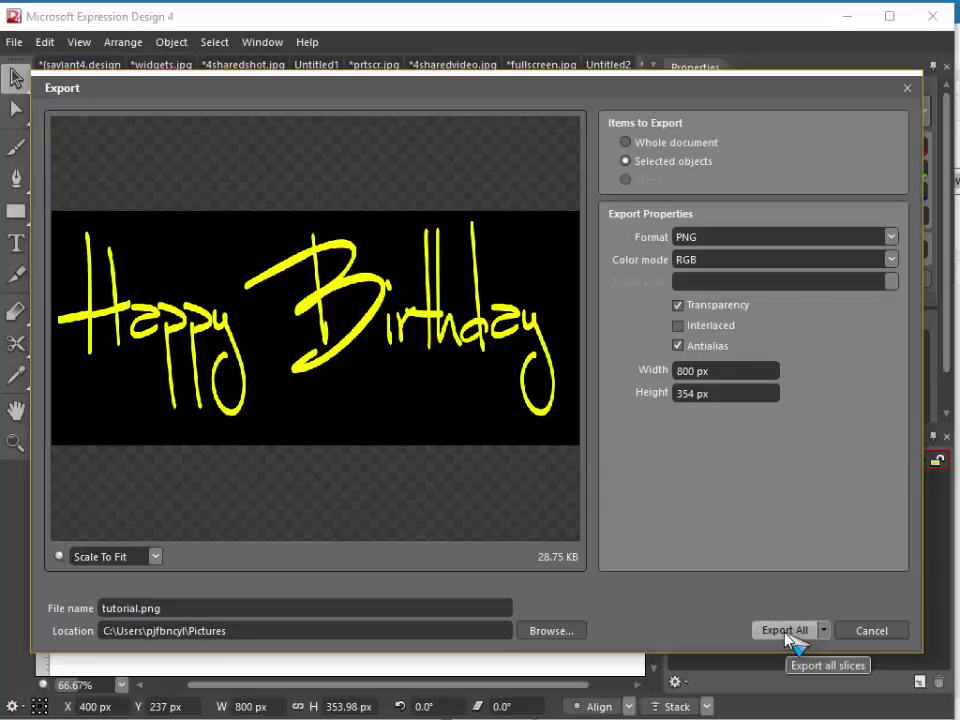
click(786, 632)
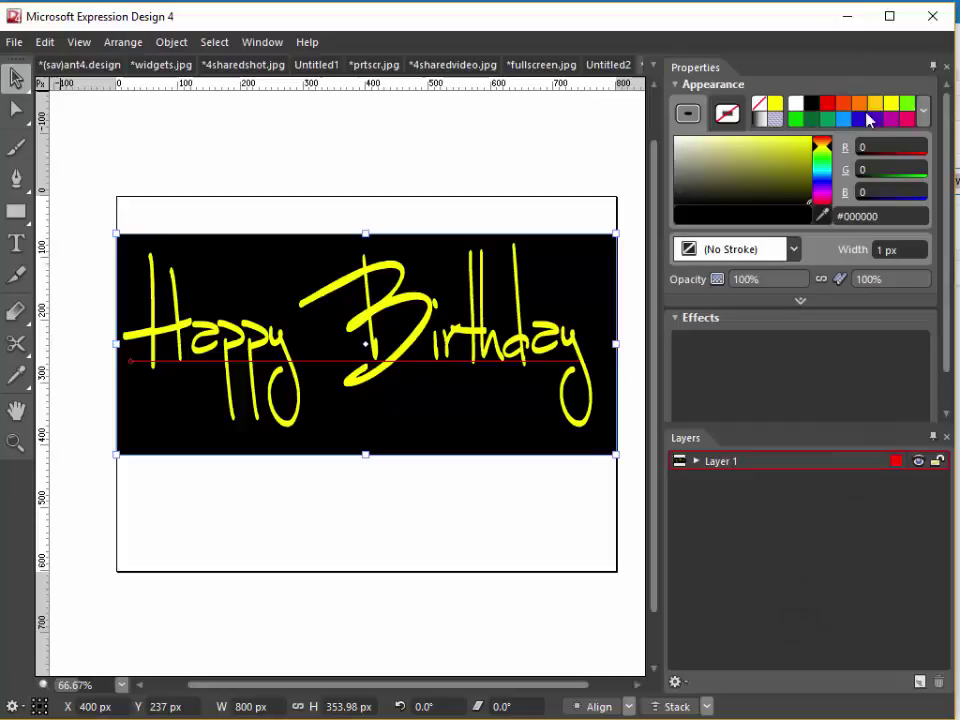
- Minimize Expression Design and start trimming the blog post's address in Firefox
click(853, 17)
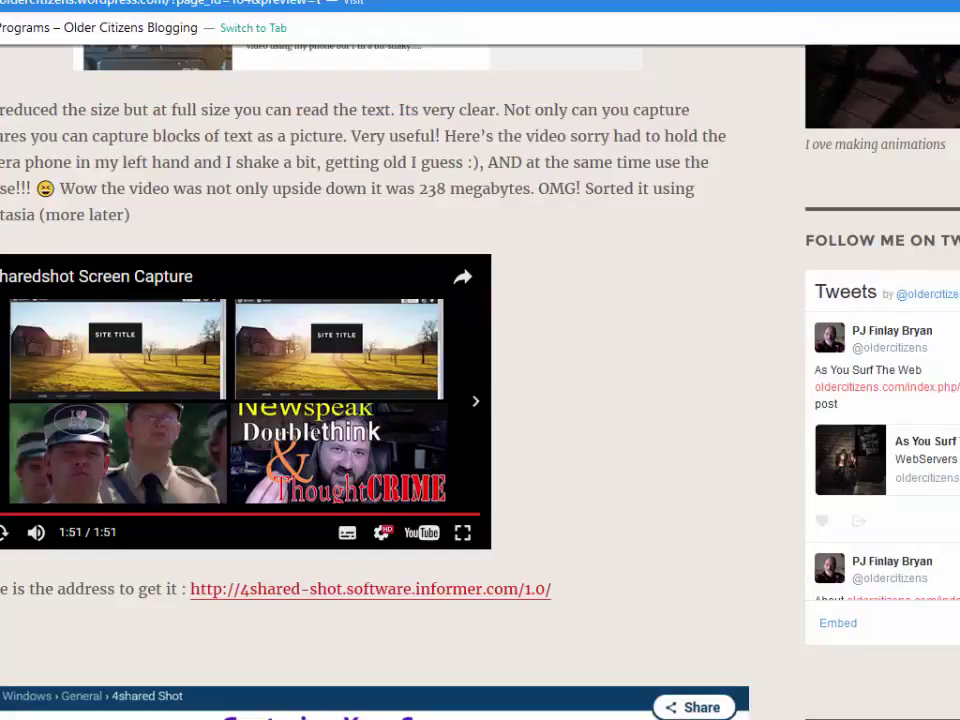
key(BackSpace)
key(BackSpace)
key(BackSpace)
key(BackSpace)
key(BackSpace)
key(BackSpace)
key(BackSpace)
key(BackSpace)
key(BackSpace)
key(BackSpace)
key(BackSpace)
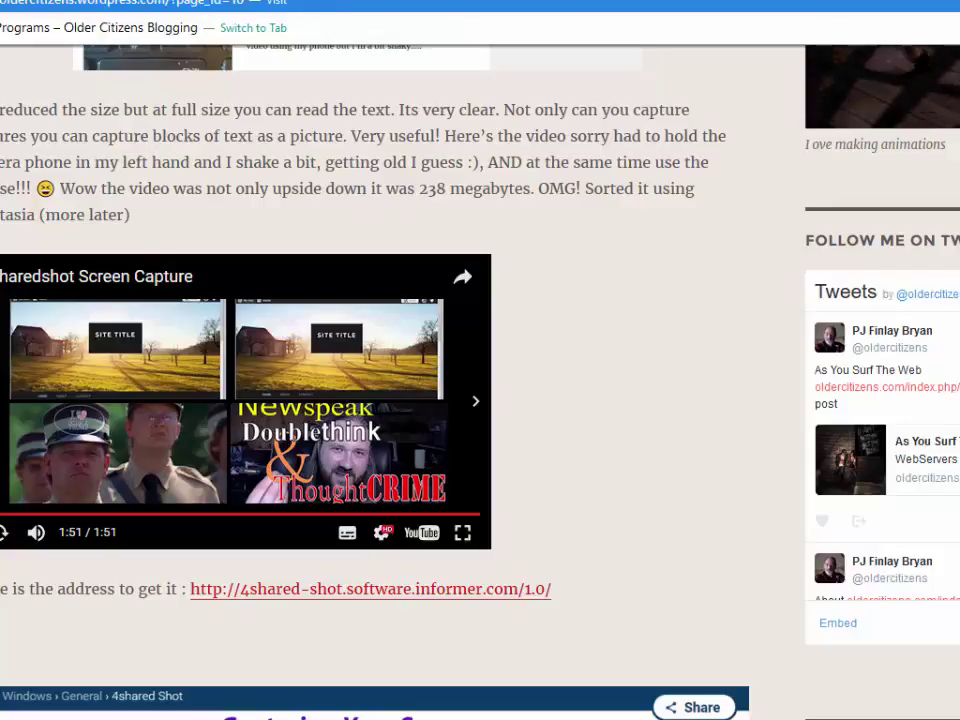
key(BackSpace)
key(BackSpace)
key(BackSpace)
key(BackSpace)
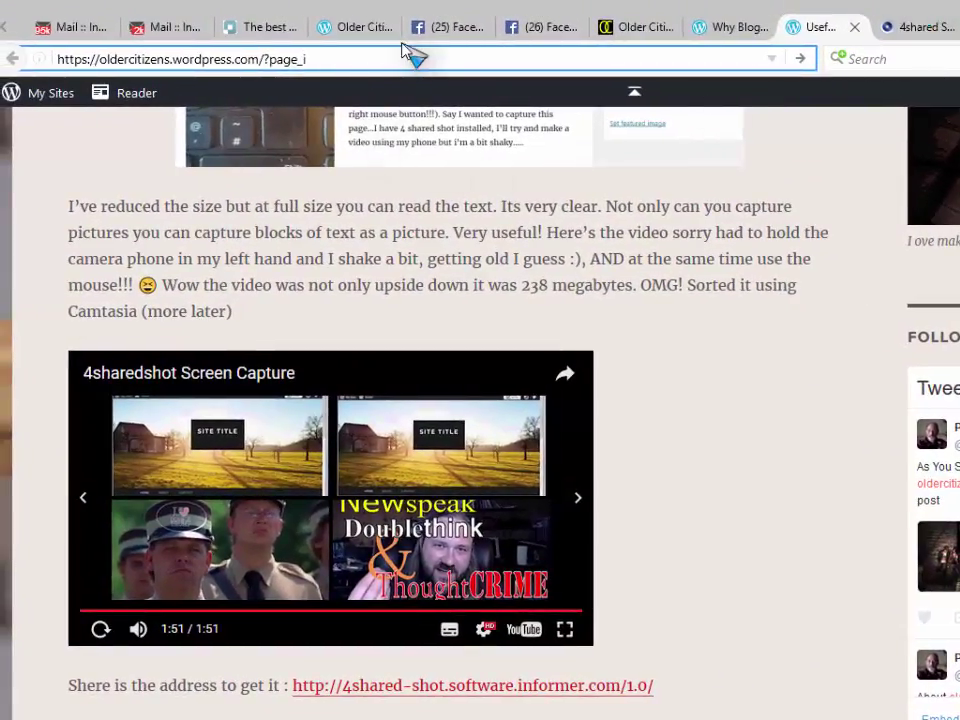
- Change the blog address to the site's wp-admin dashboard and load it
key(BackSpace)
key(BackSpace)
key(BackSpace)
key(BackSpace)
key(BackSpace)
key(BackSpace)
key(BackSpace)
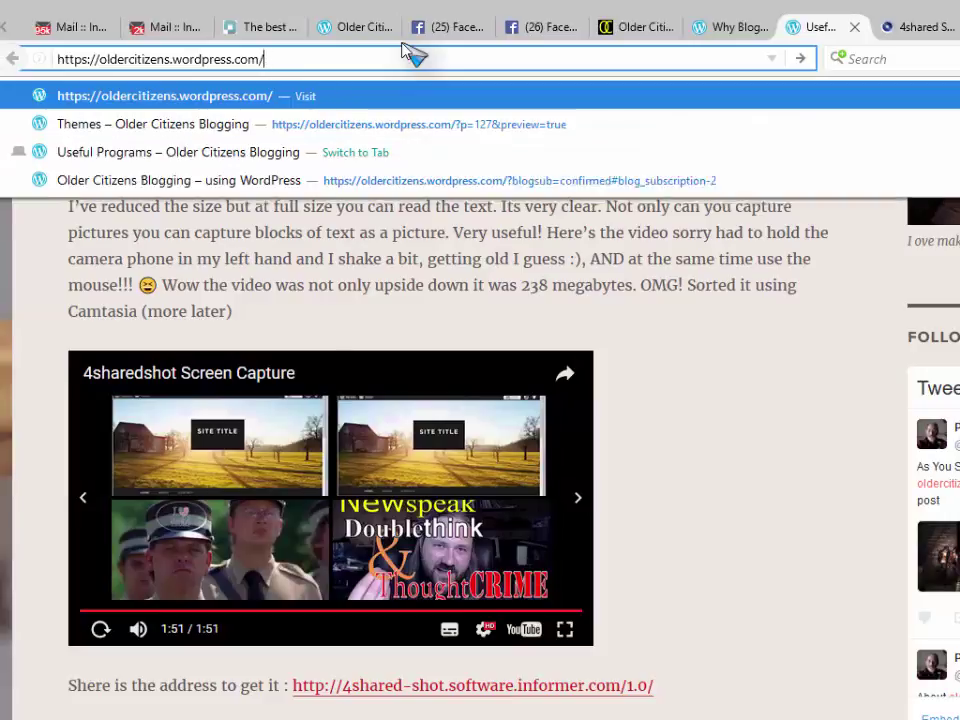
text(w)
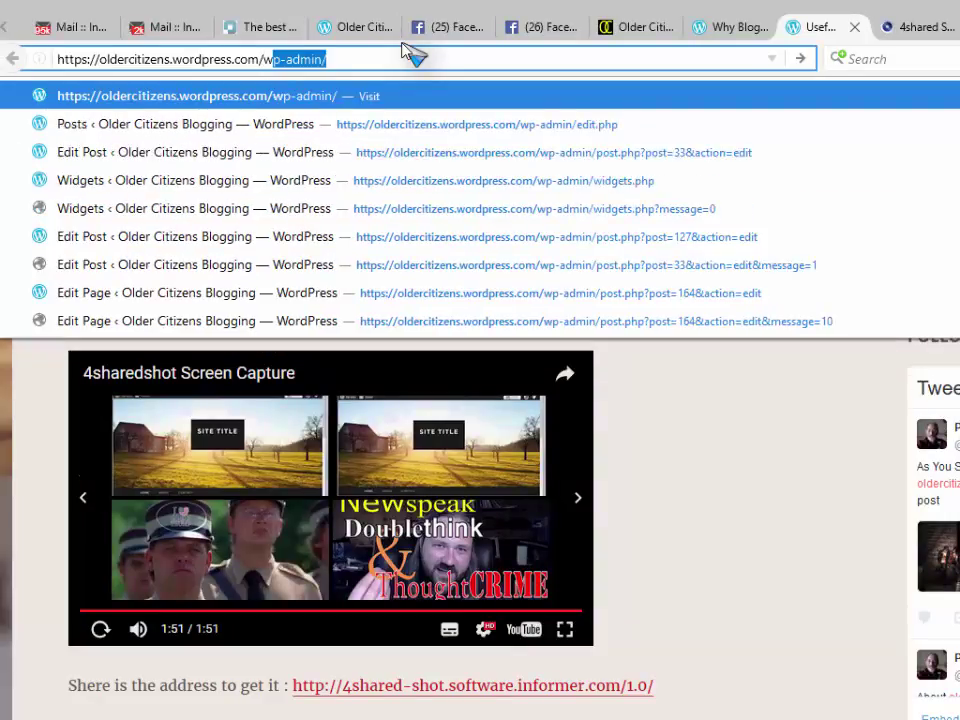
text(p-admin)
key(Return)
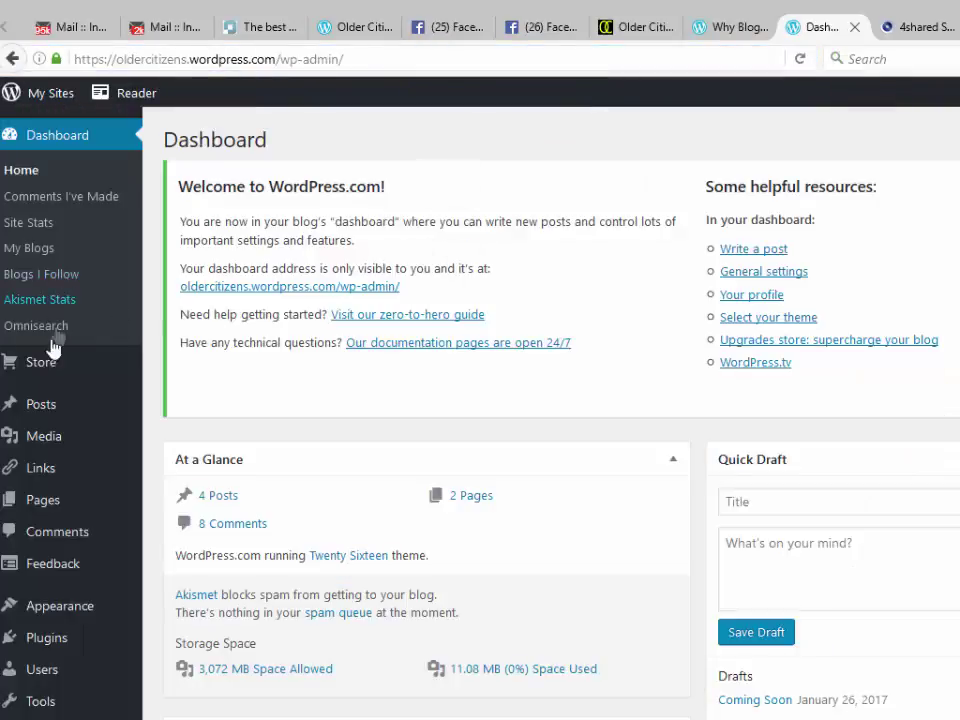
- Open All Pages from the Pages menu in the admin sidebar
mouse_move(40, 412)
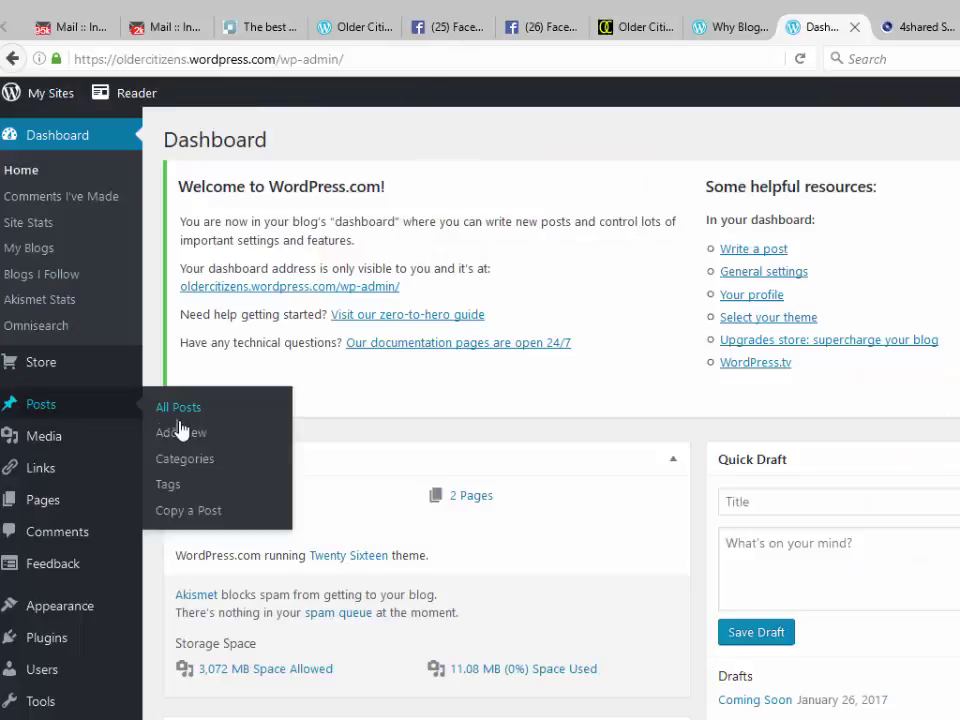
mouse_move(36, 502)
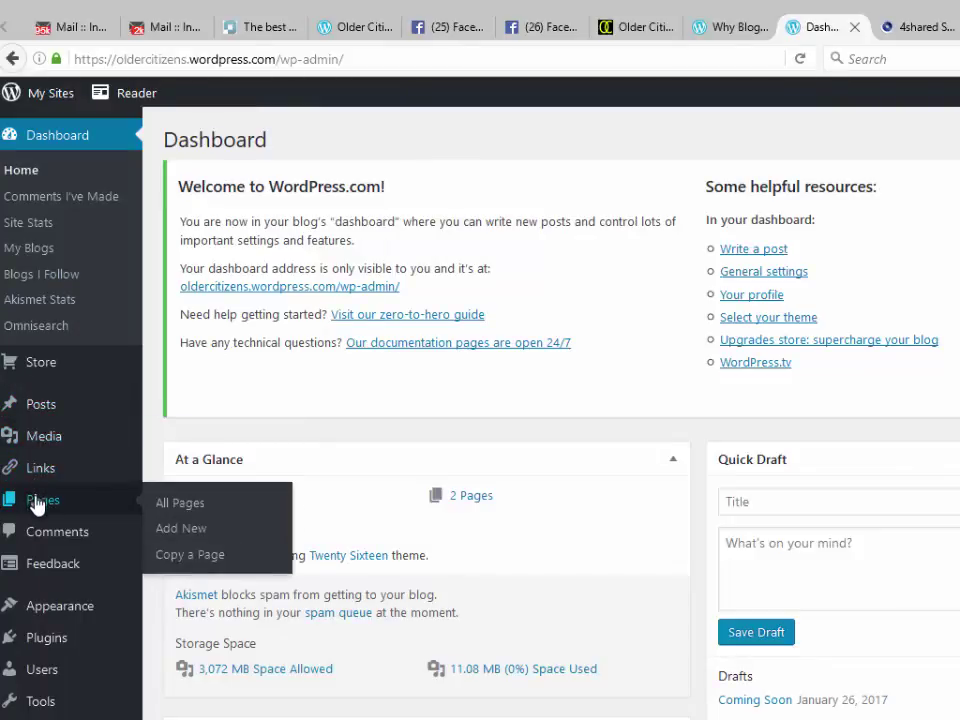
click(189, 509)
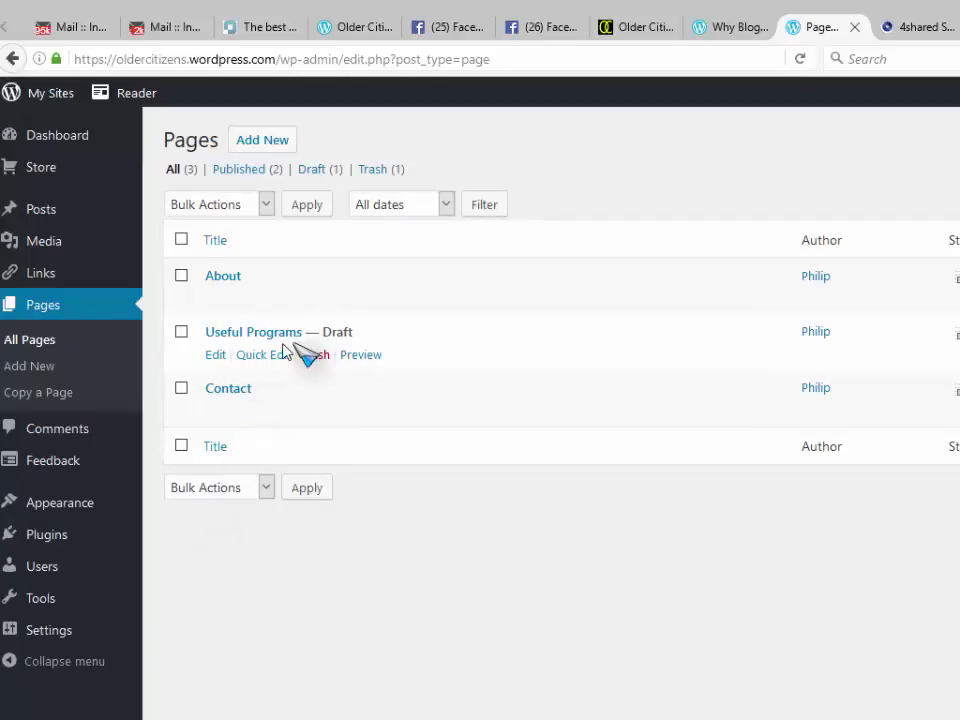
- Edit Useful Programs, add a blank line after 'boots.', and bring up Add Media's Upload Files panel
click(218, 358)
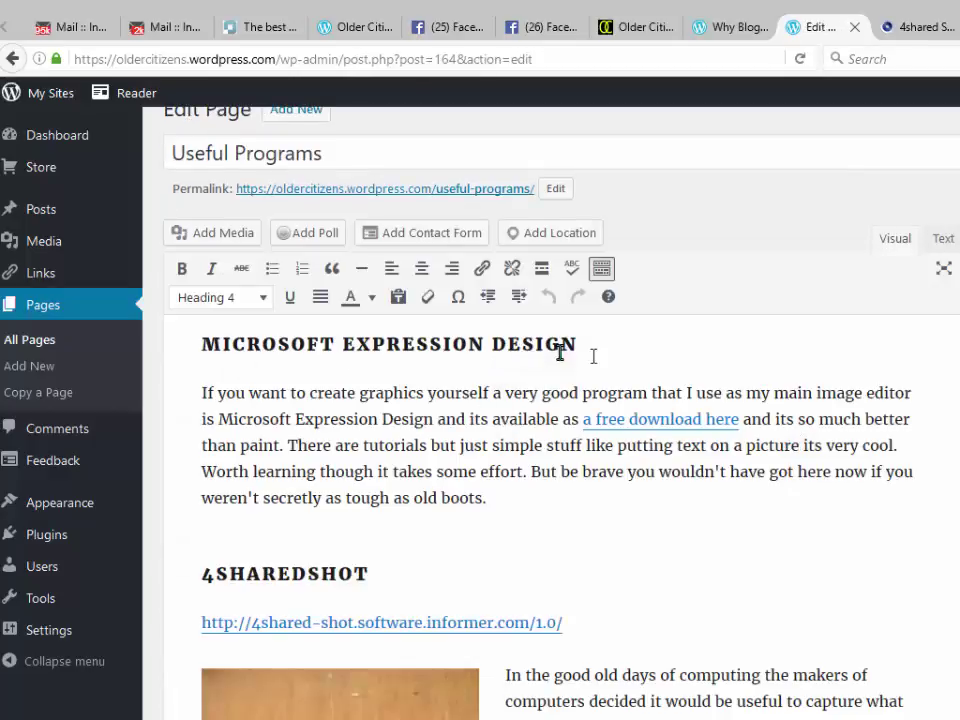
click(507, 499)
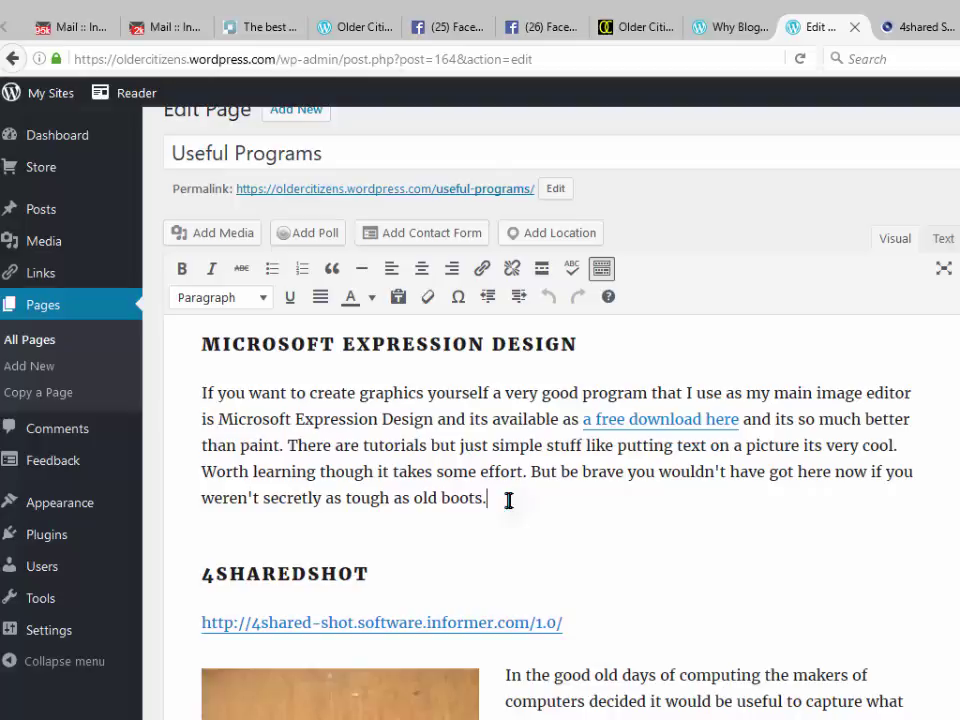
key(Return)
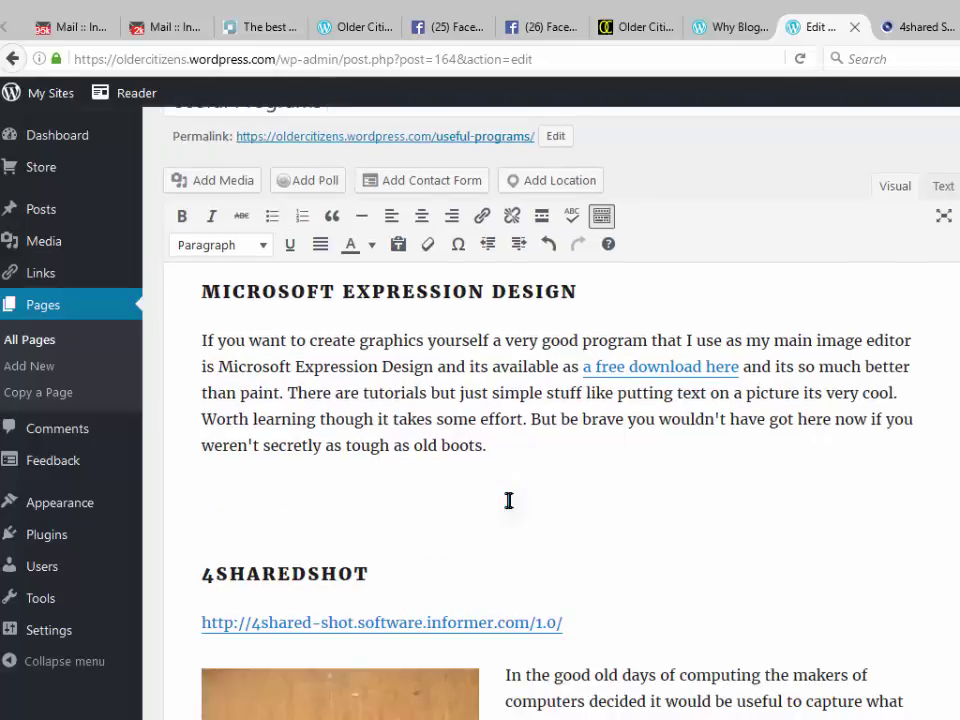
click(205, 184)
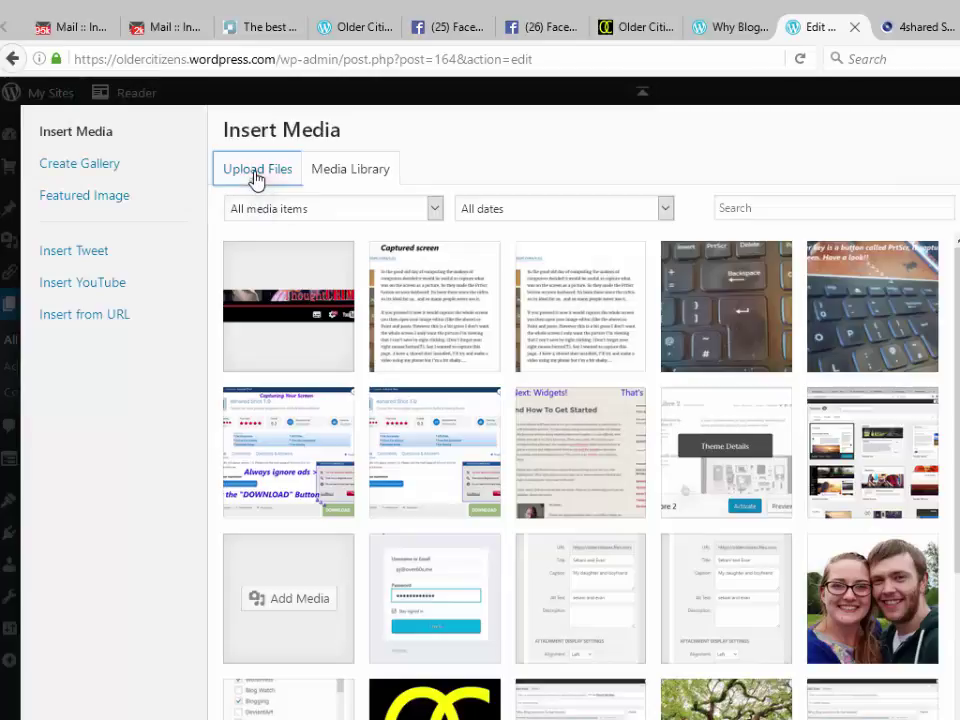
click(257, 172)
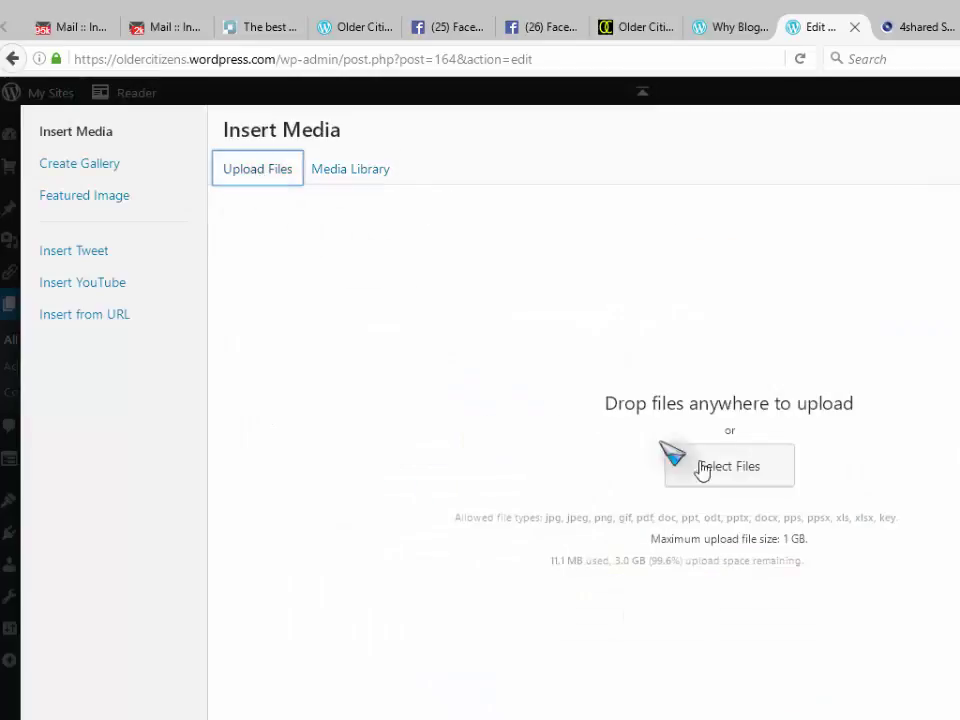
- Select tutorial.png from the Pictures folder and upload it to the media library
click(733, 482)
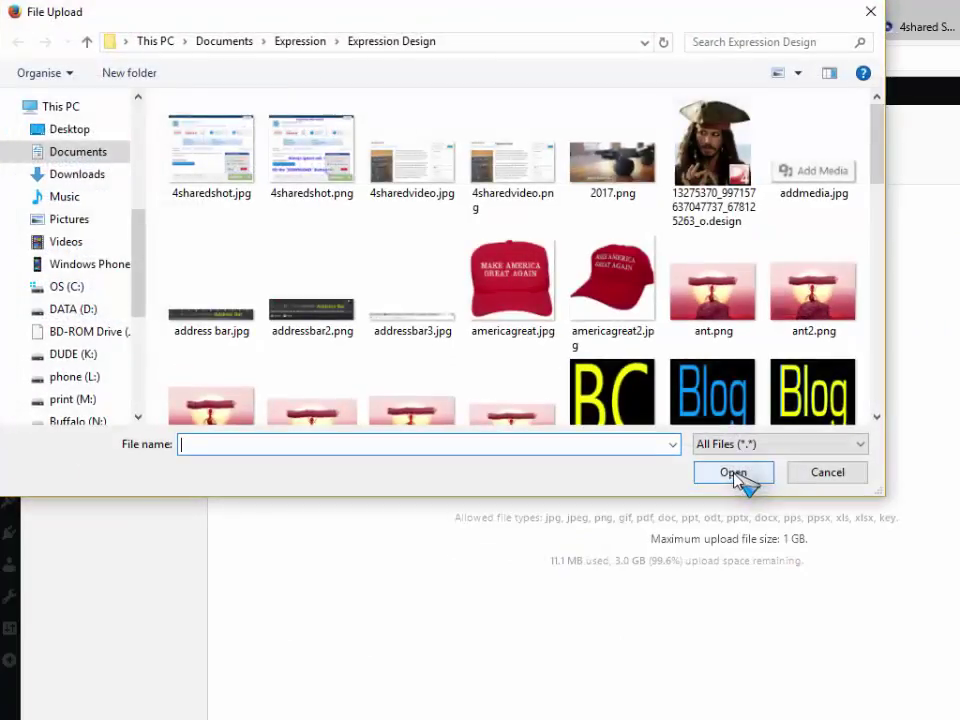
click(83, 222)
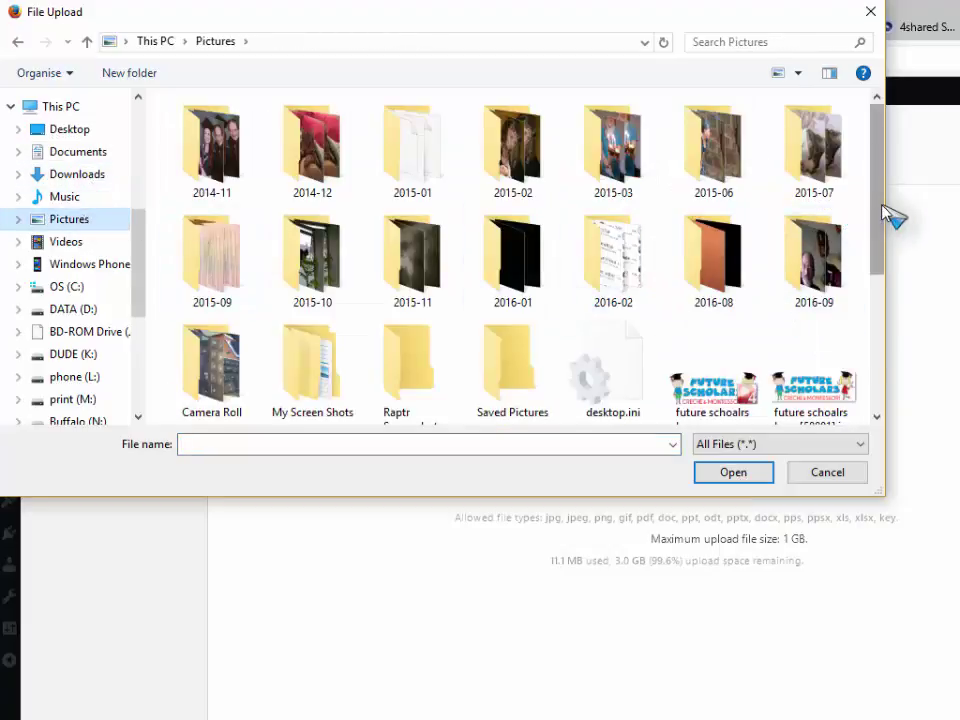
drag(881, 206, 858, 342)
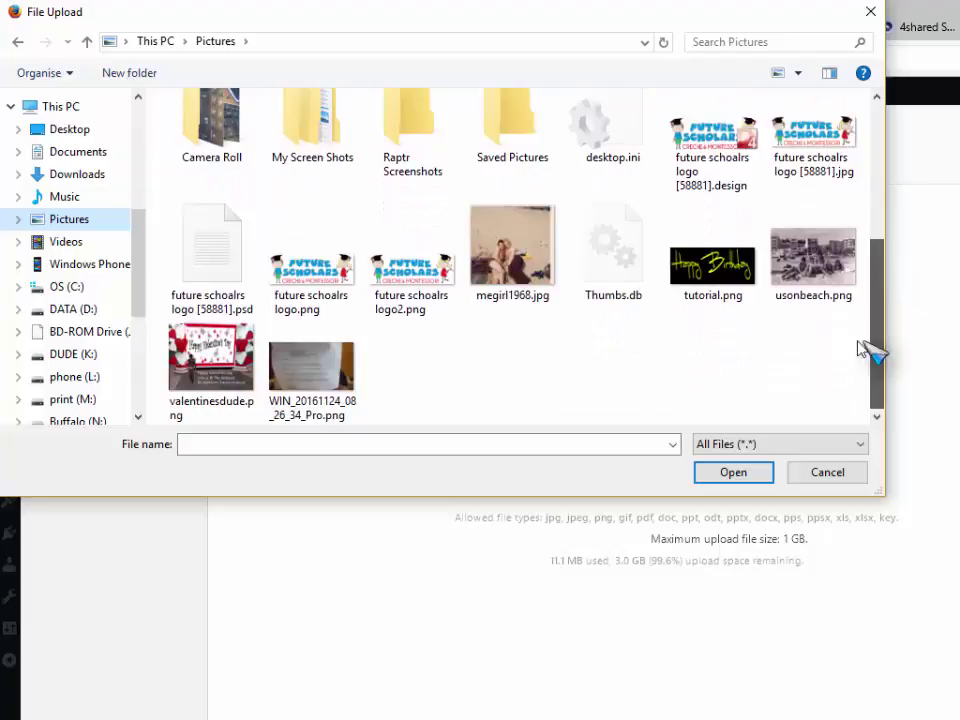
click(731, 294)
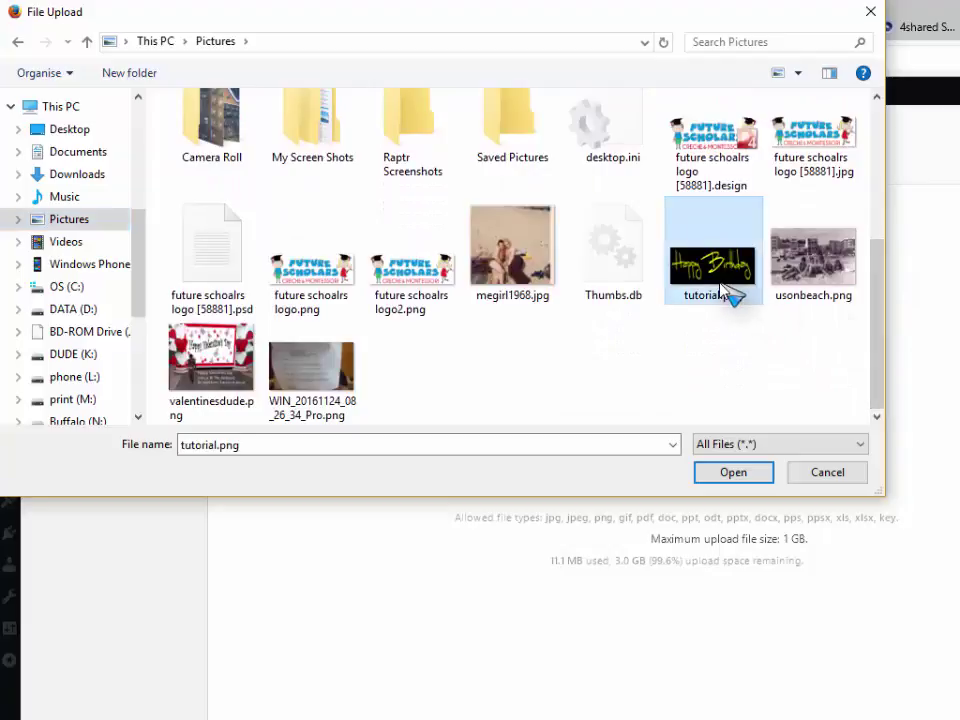
click(734, 475)
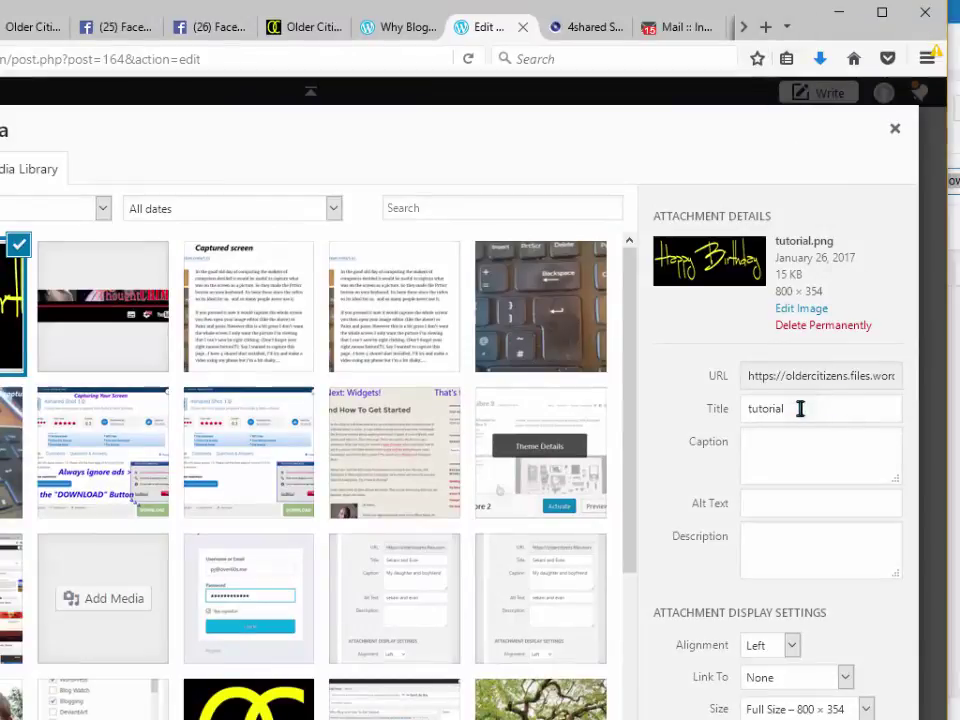
- Title the image 'tutorial Expression Design' and enter 'Expression Design' as its caption and alt text
click(800, 408)
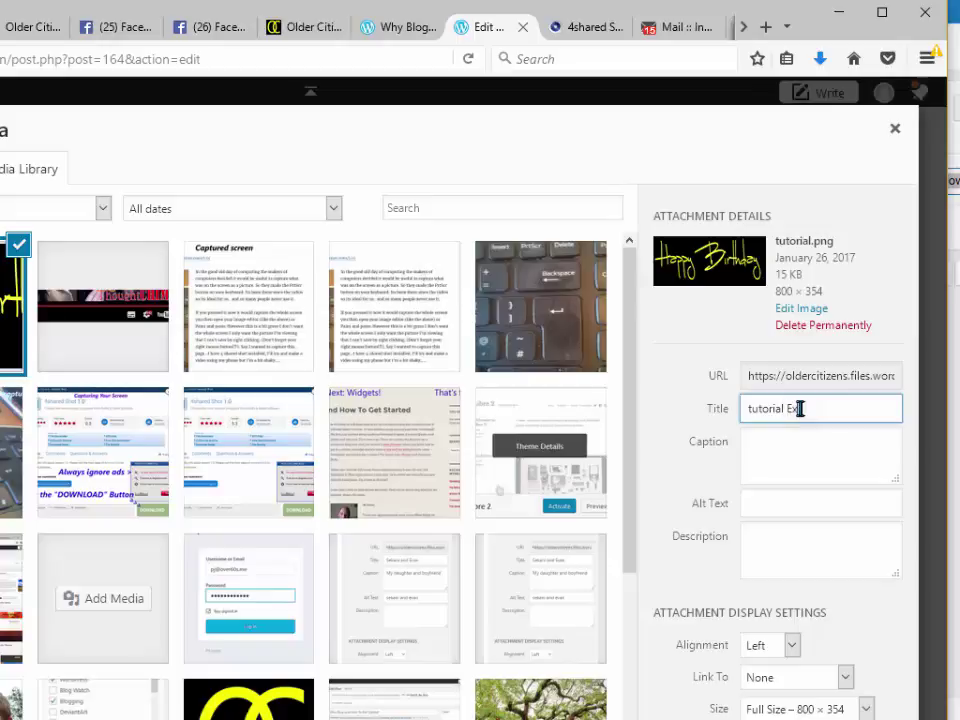
text(Expression Design)
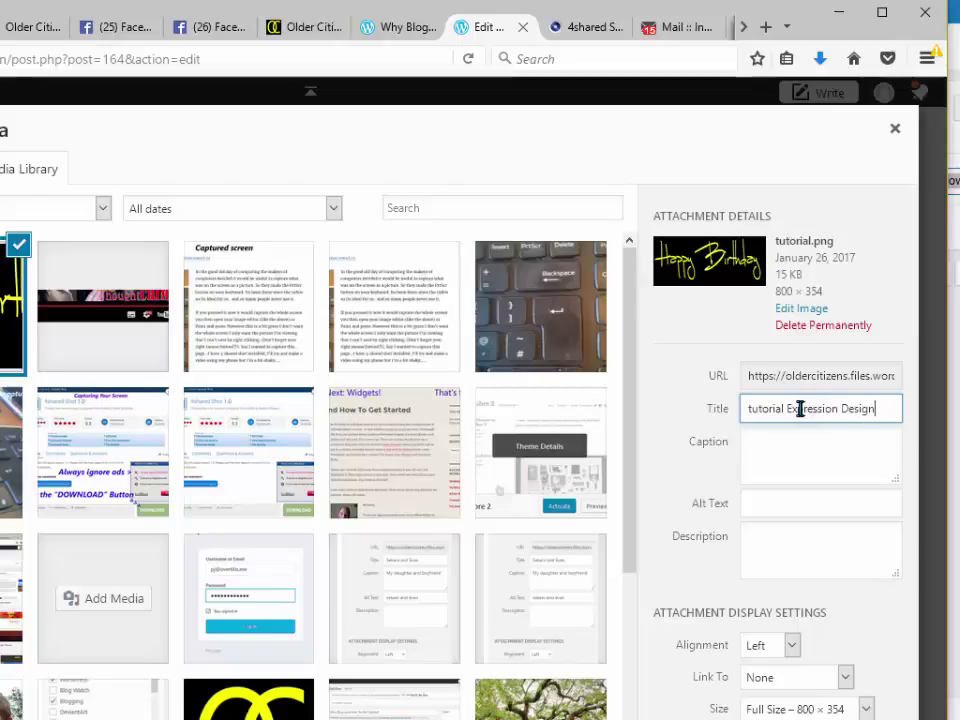
click(786, 463)
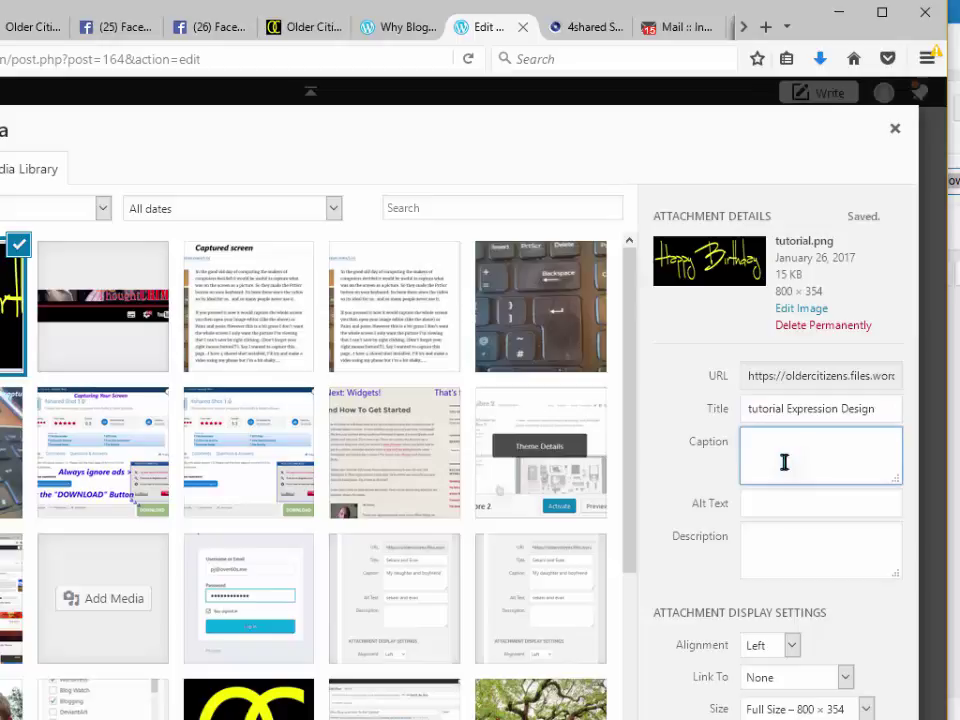
text(Exp)
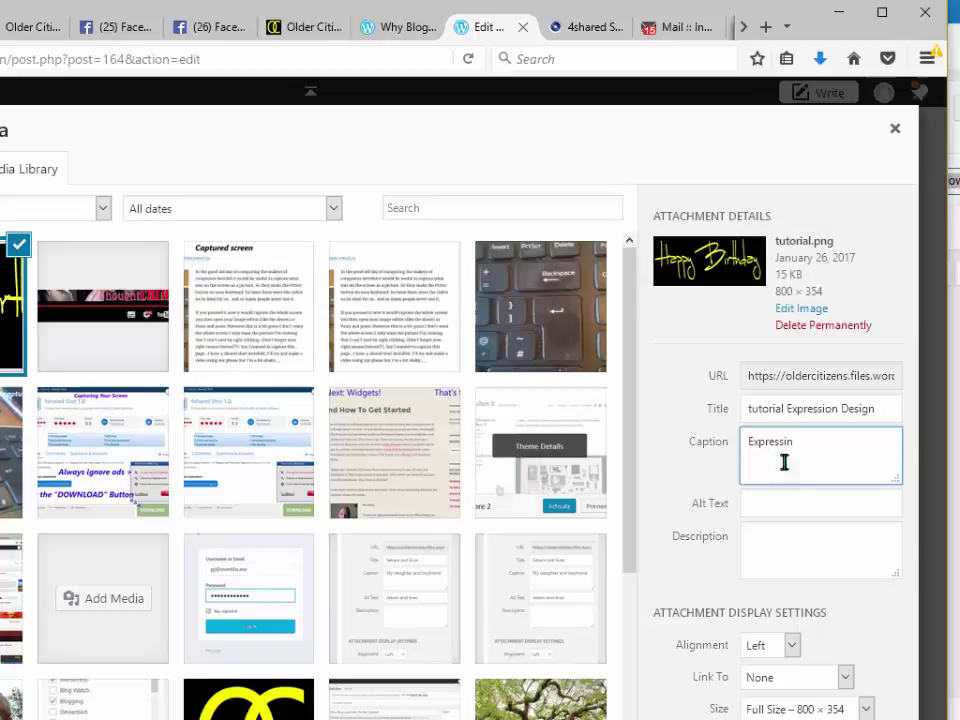
text(ression )
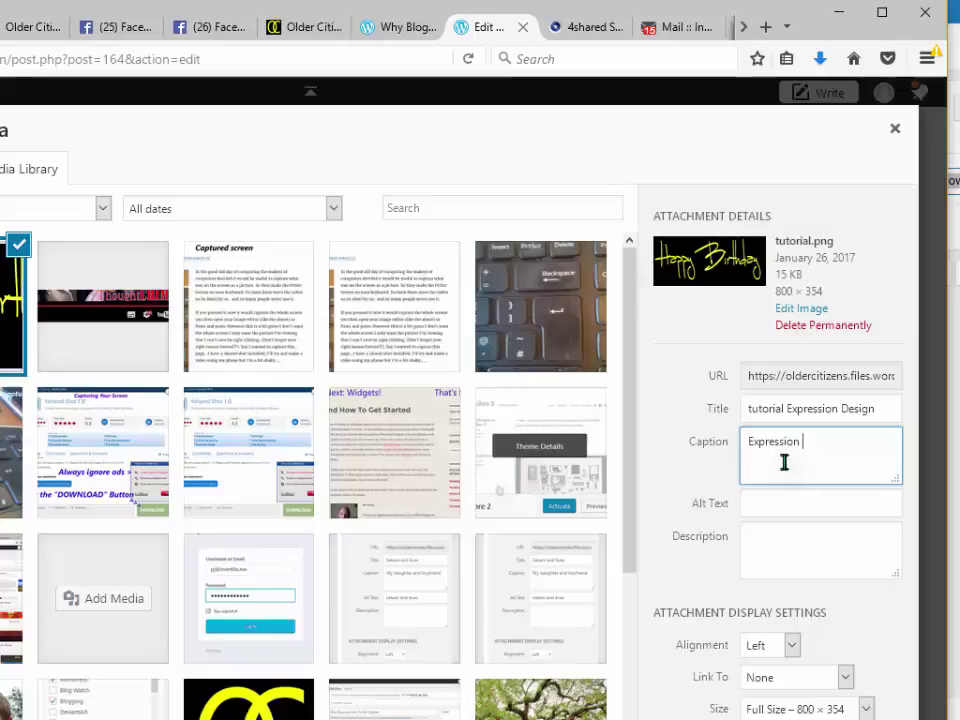
text(Design)
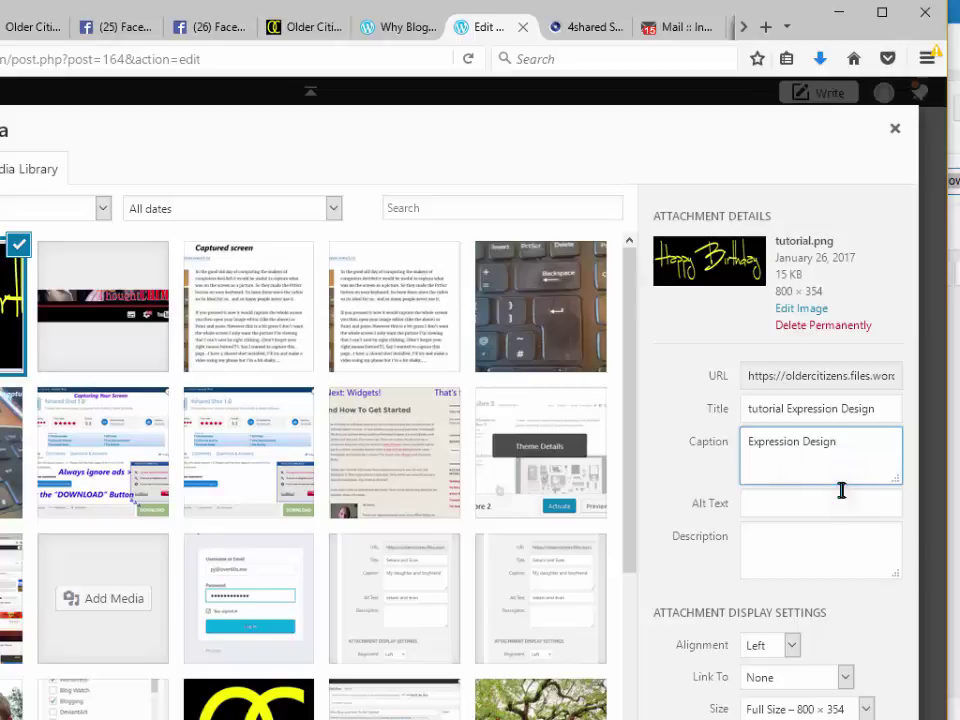
click(817, 507)
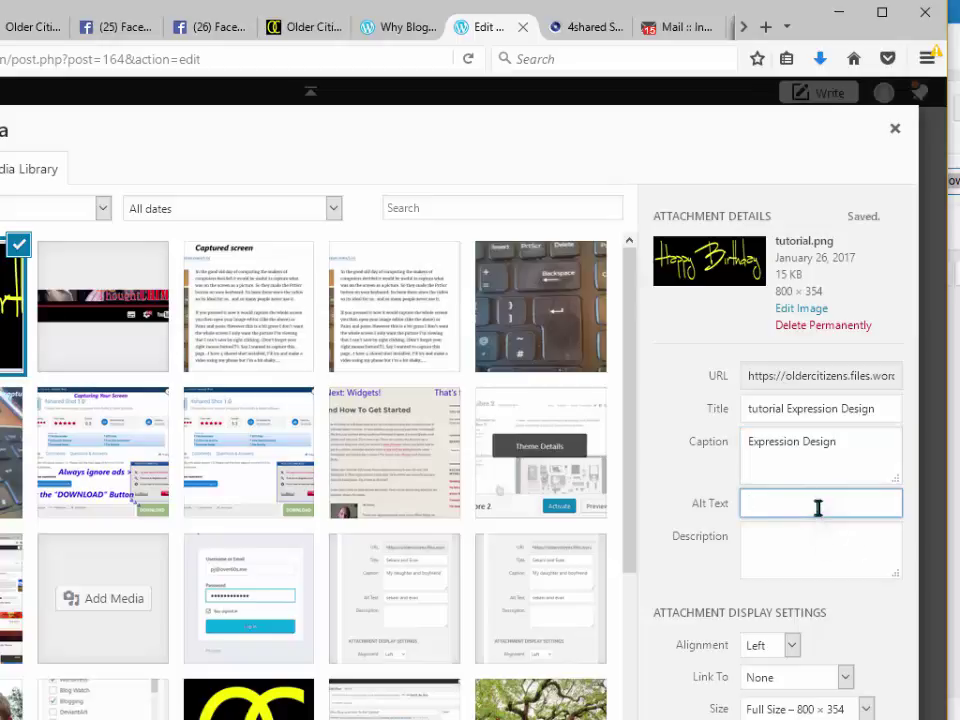
text(Expression )
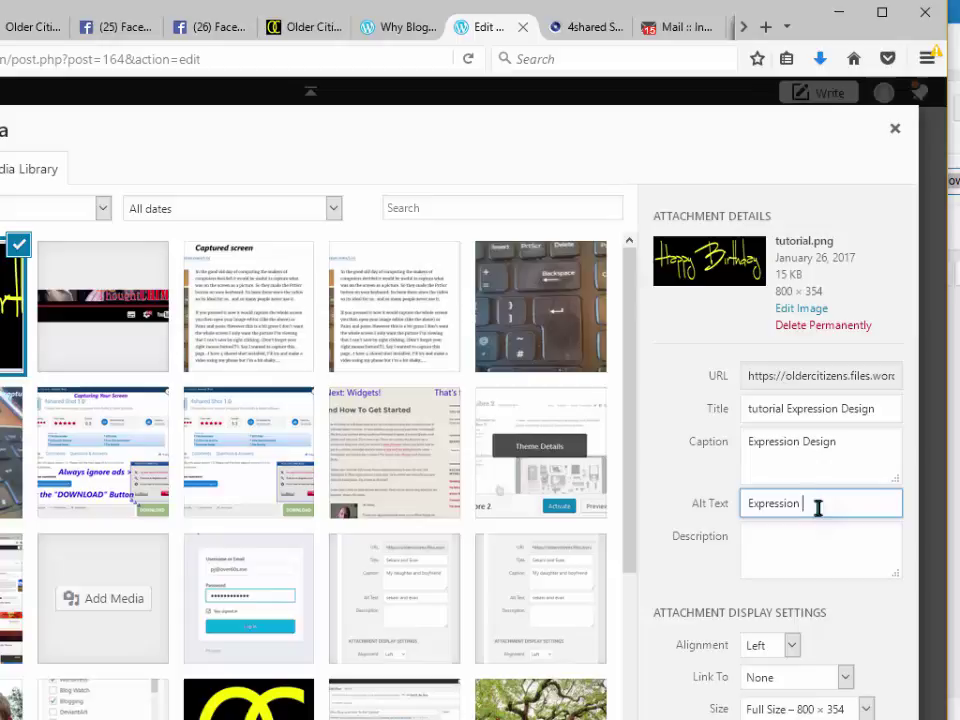
text(Design)
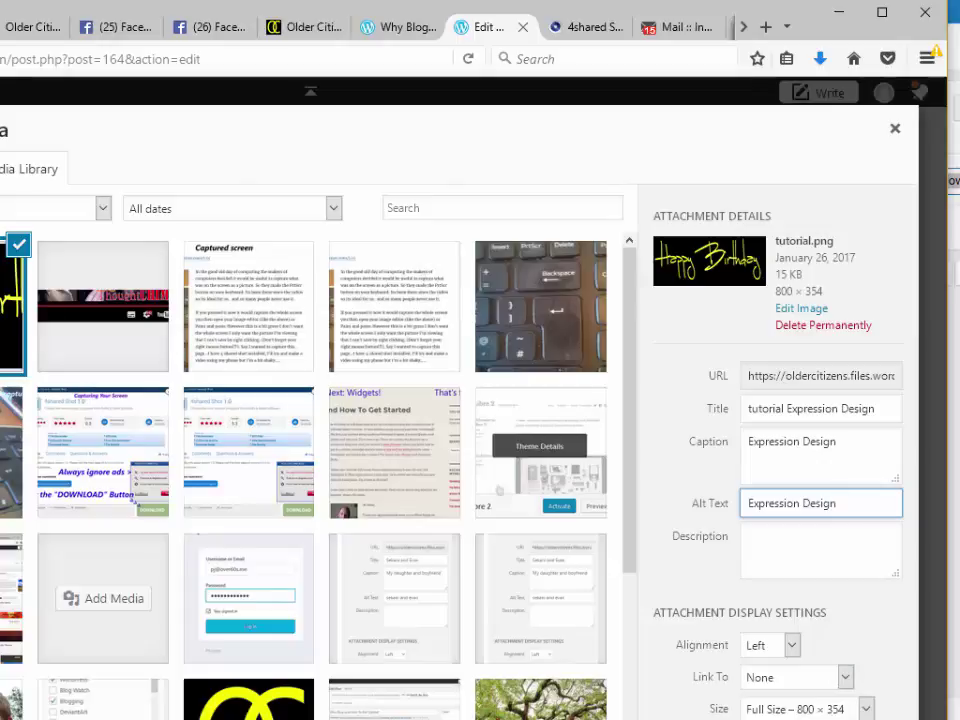
- Insert the captioned image into the Useful Programs page and switch back to Expression Design
key(Return)
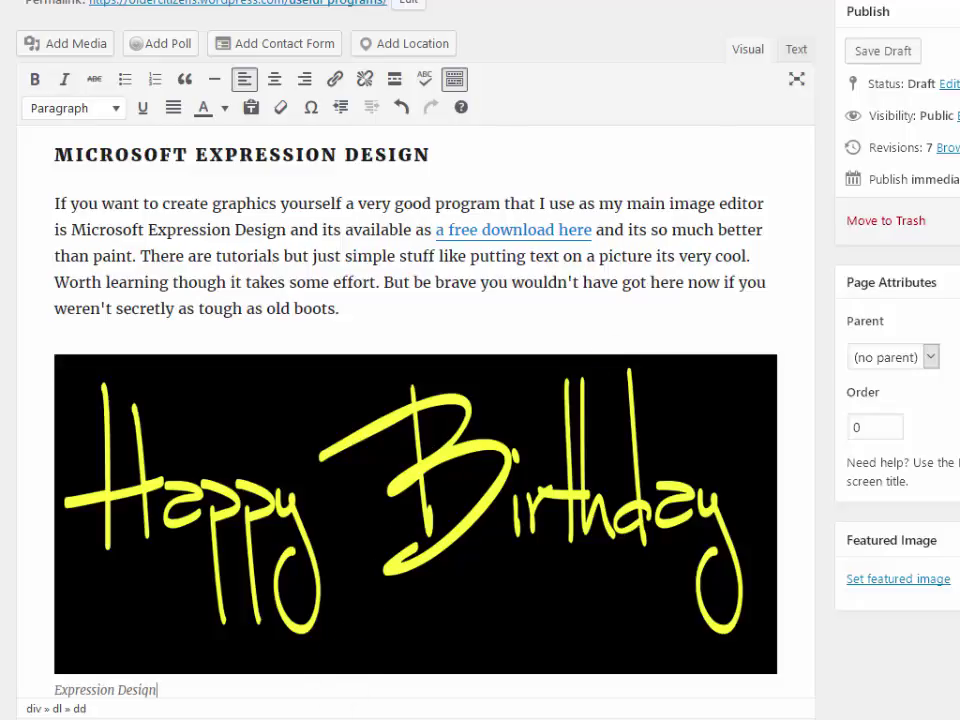
key(alt+Tab)
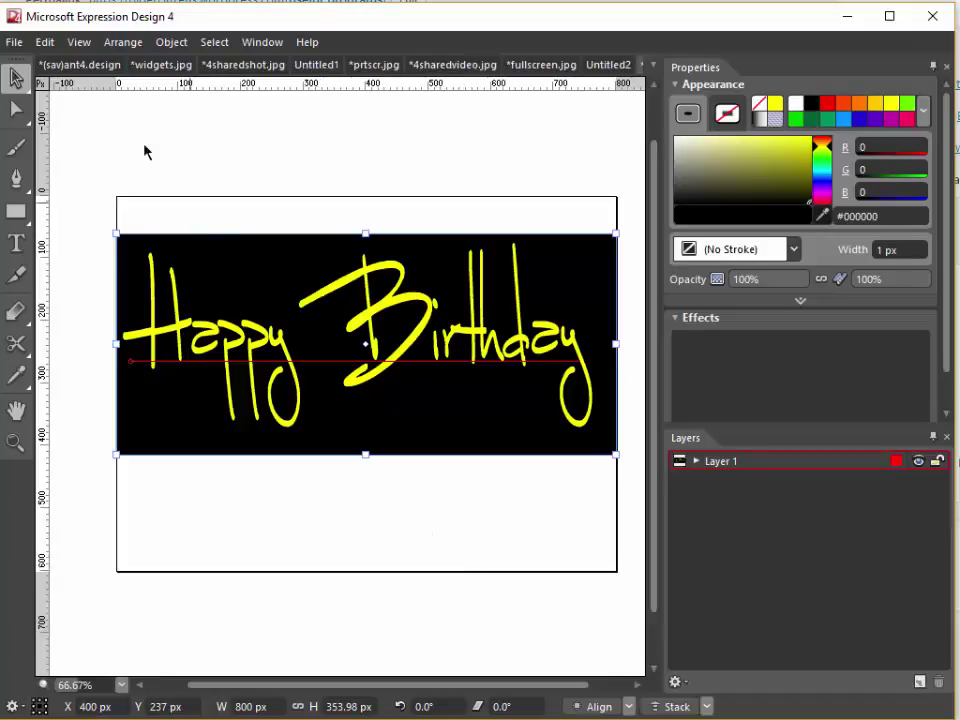
click(14, 42)
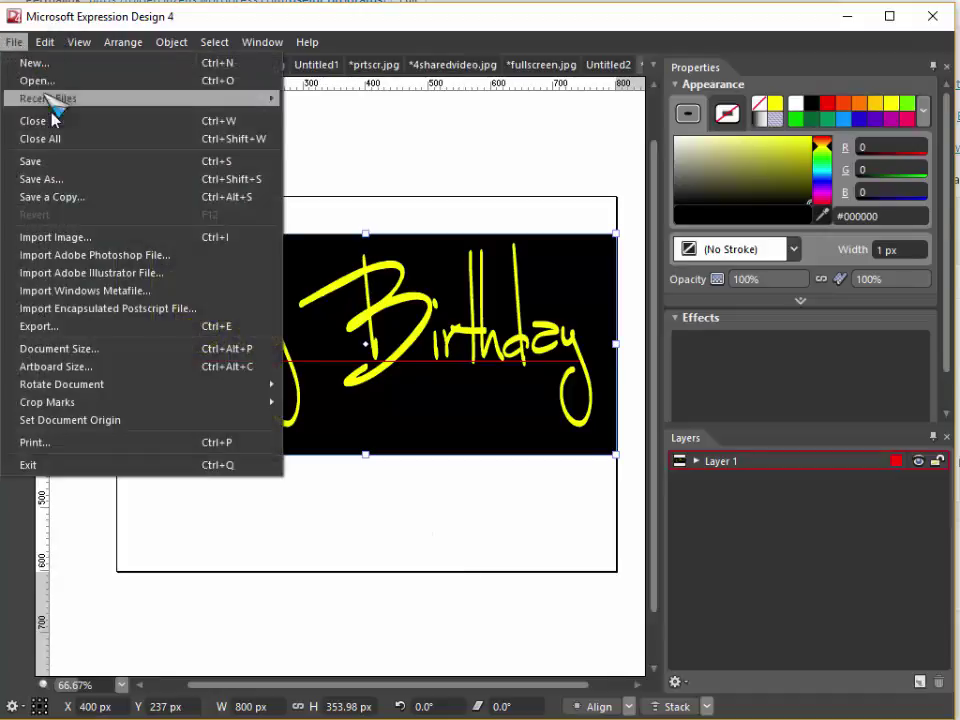
click(86, 326)
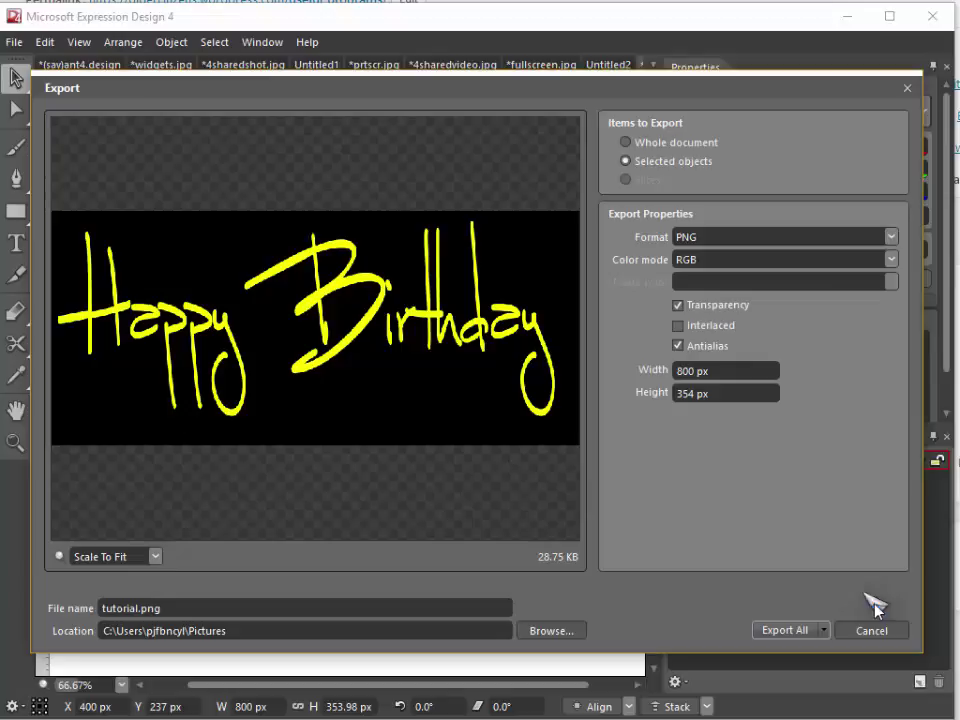
click(866, 631)
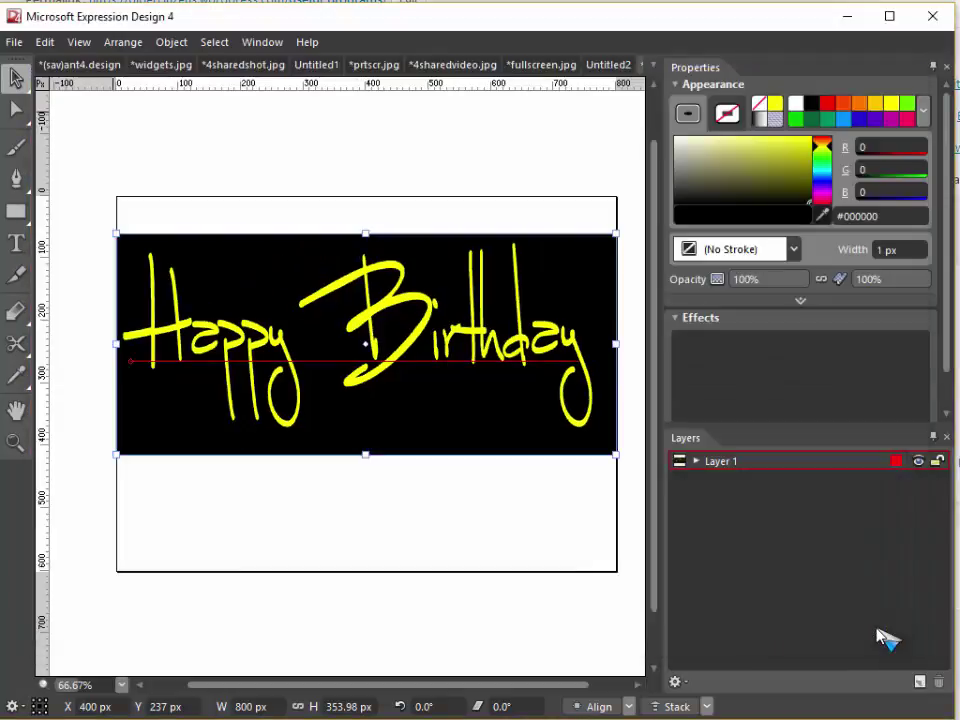